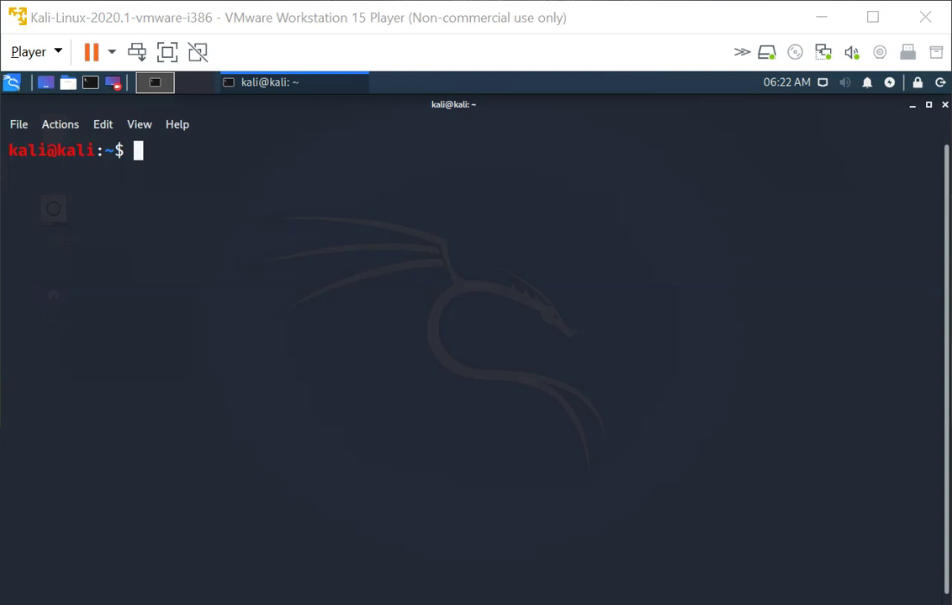
- Run ls /dev/ in the Kali terminal to list the device directory
left_click(132, 380)
type("ls /dev/")
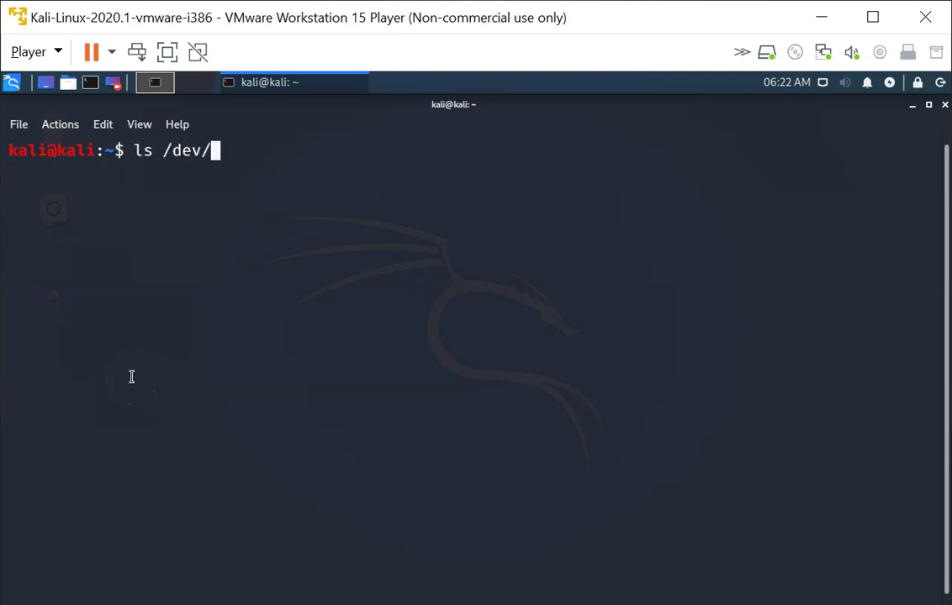
key("Return")
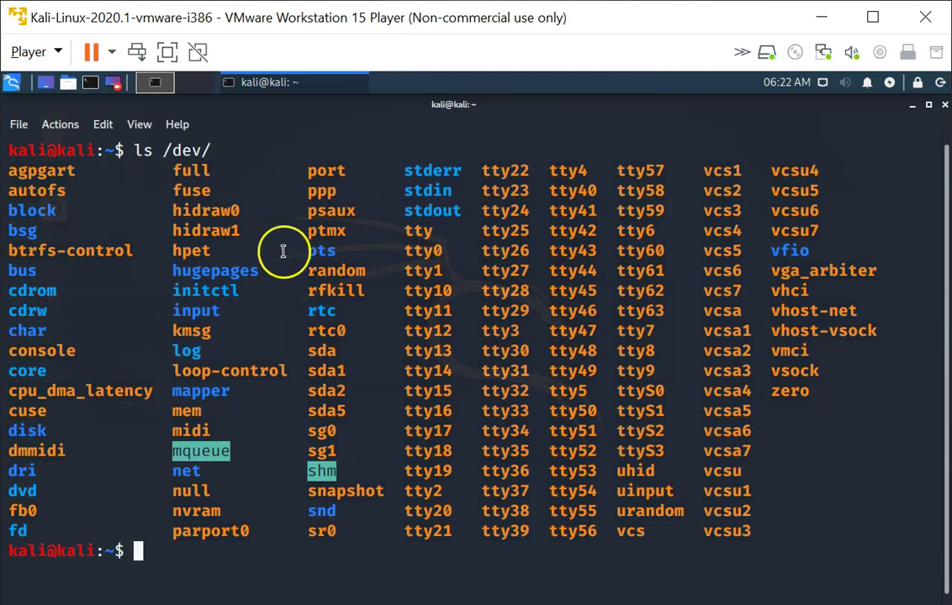
- Highlight the sda, sda1, sda2 and sda5 disk entries in the listing
double_click(323, 351)
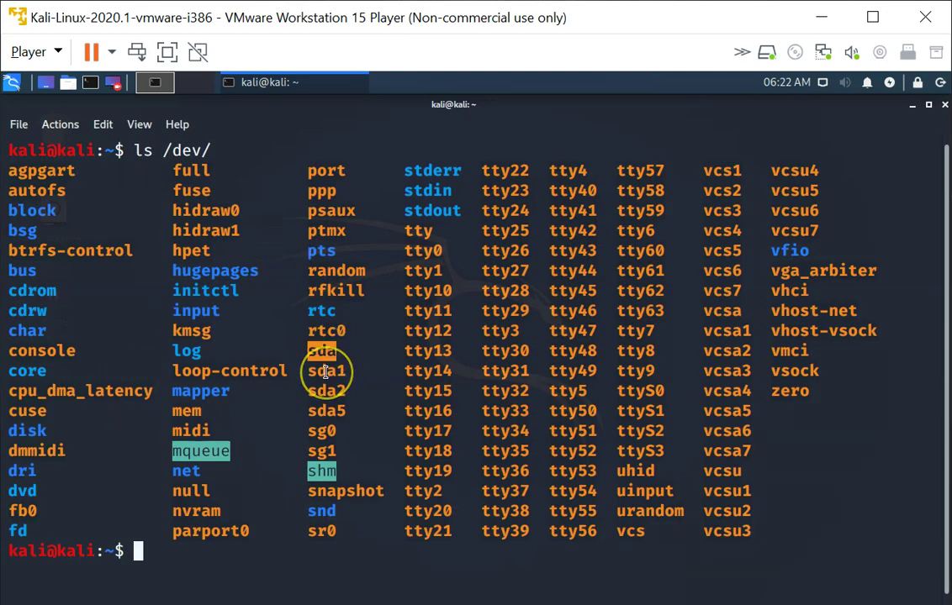
left_click(325, 367)
left_click(327, 389)
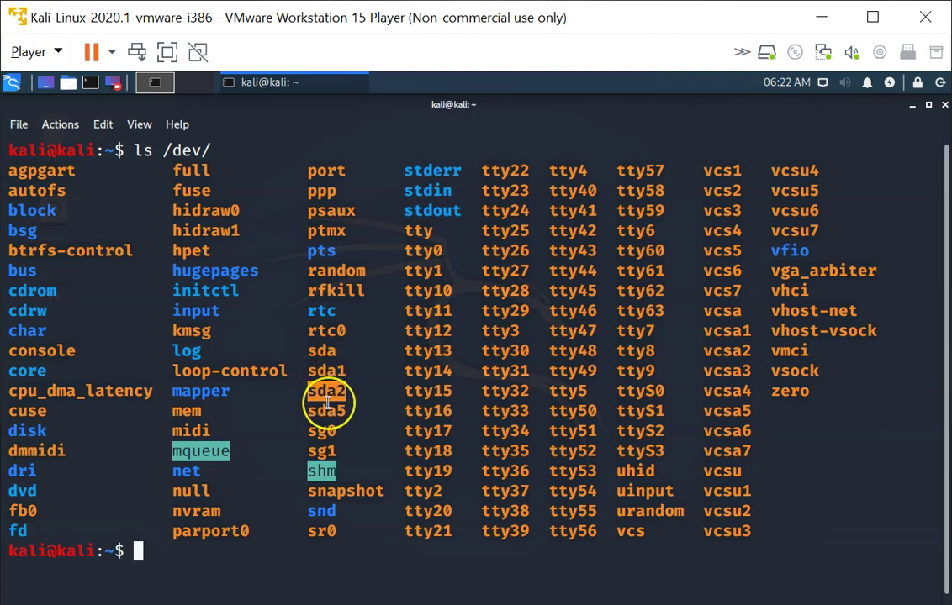
double_click(321, 410)
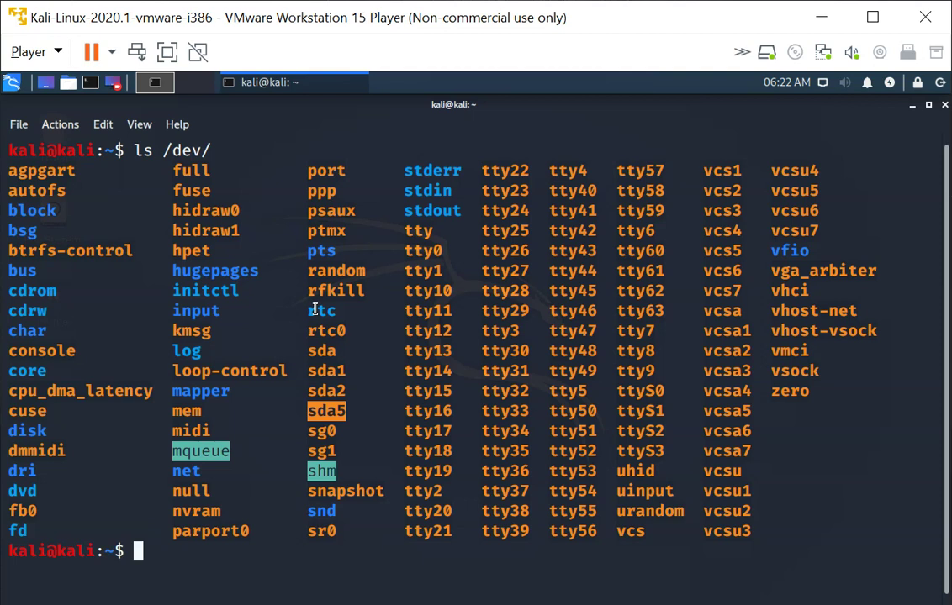
double_click(321, 351)
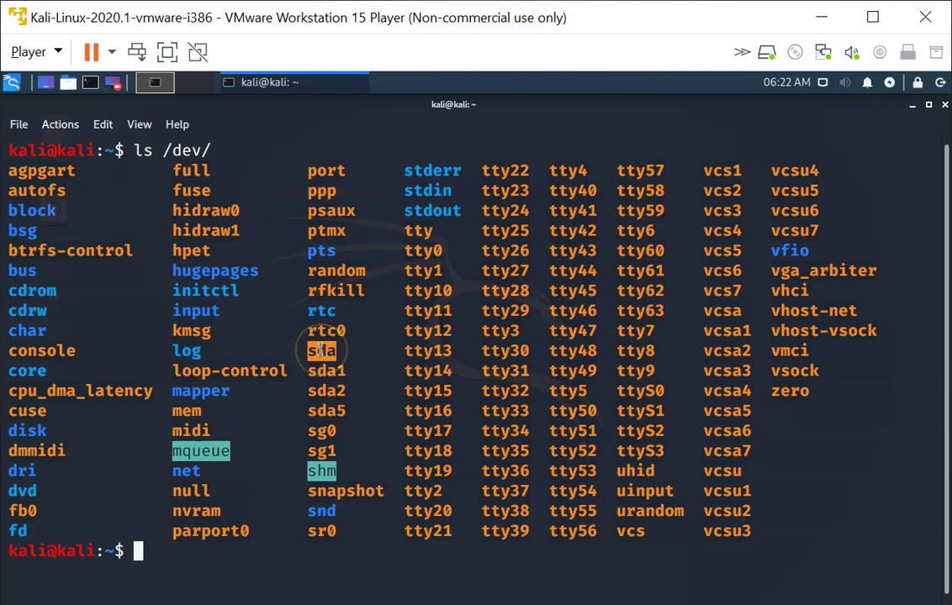
double_click(323, 369)
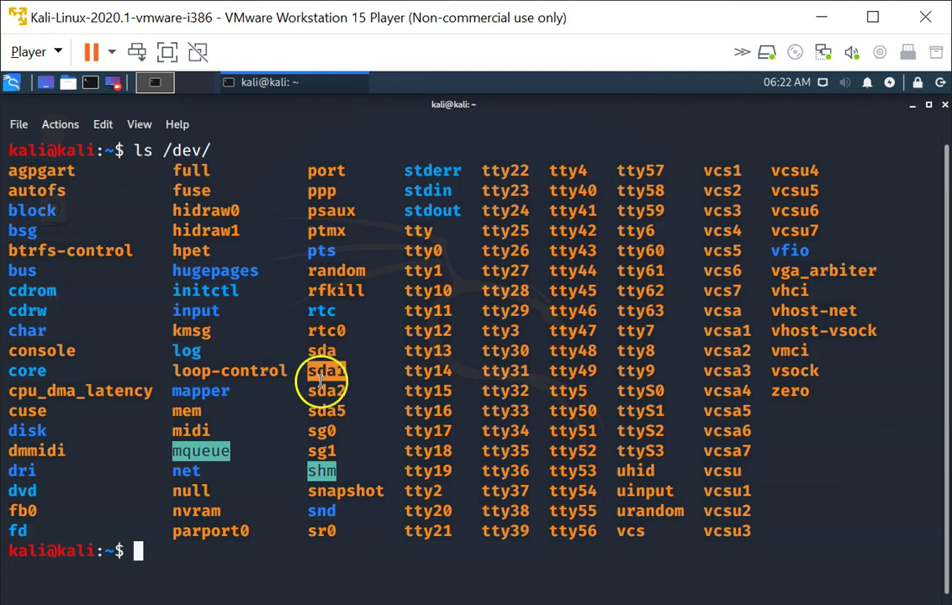
left_click(321, 383)
double_click(320, 385)
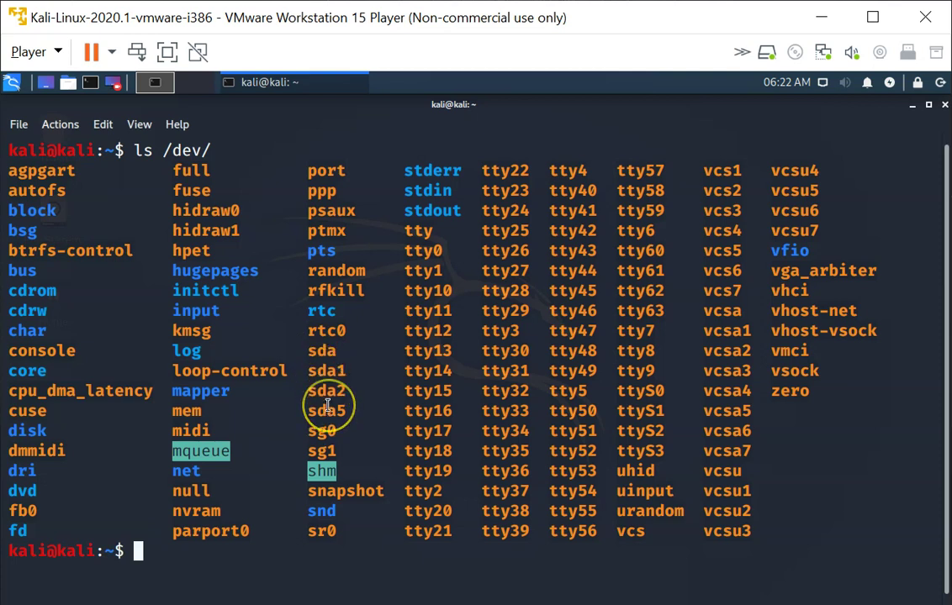
double_click(327, 409)
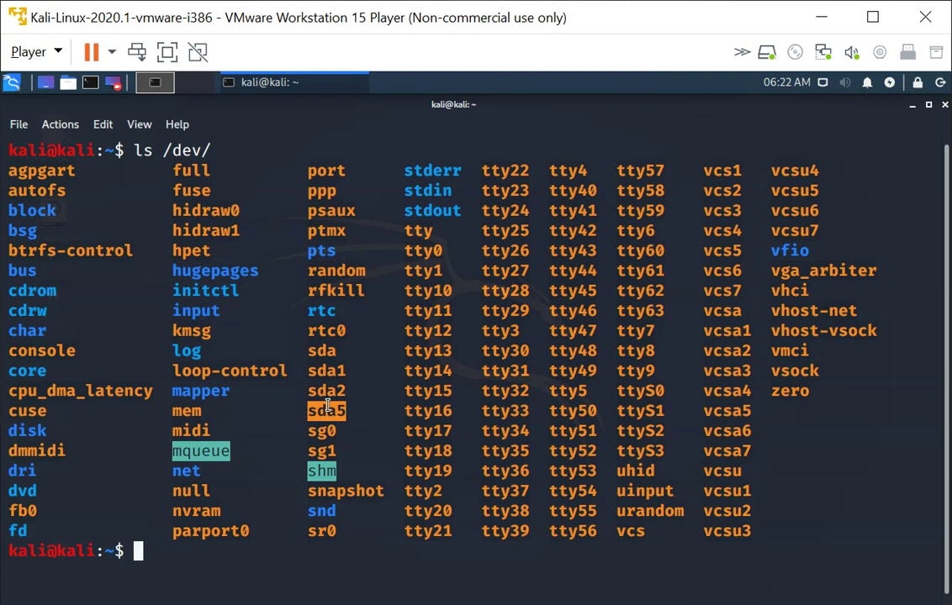
- Open a root shell with sudo bash, entering the user's password
type("sudo b")
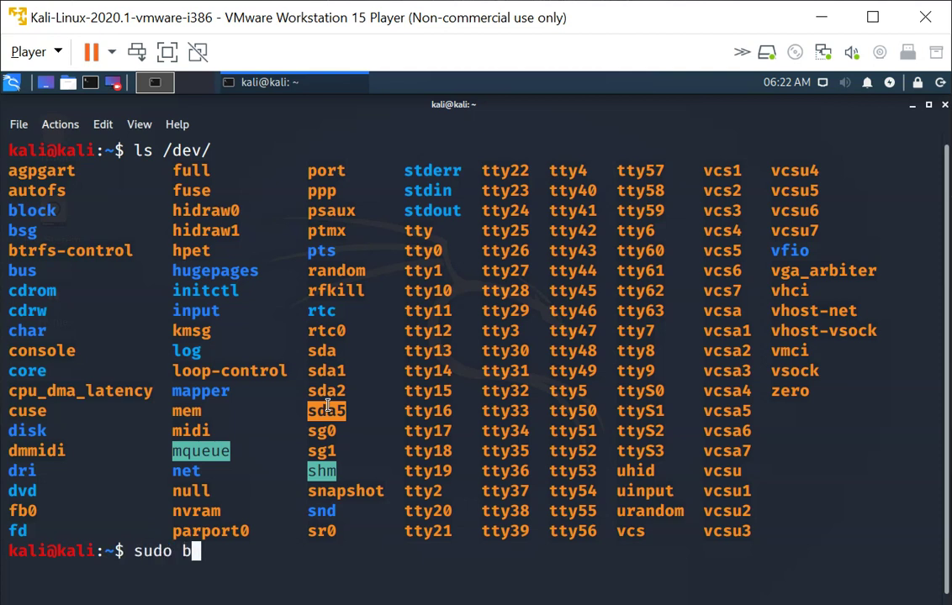
type("ash")
key("Return")
type("kali")
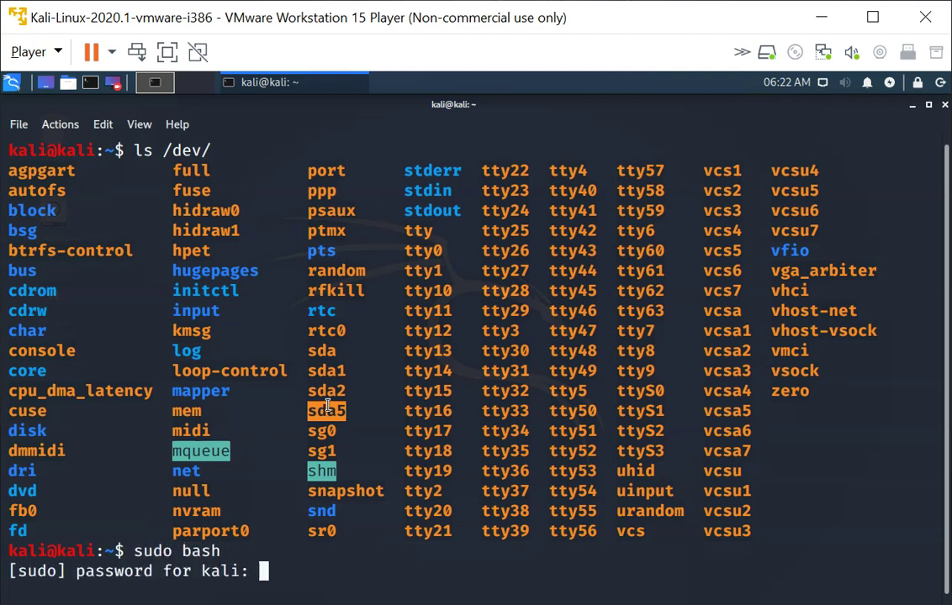
key("Return")
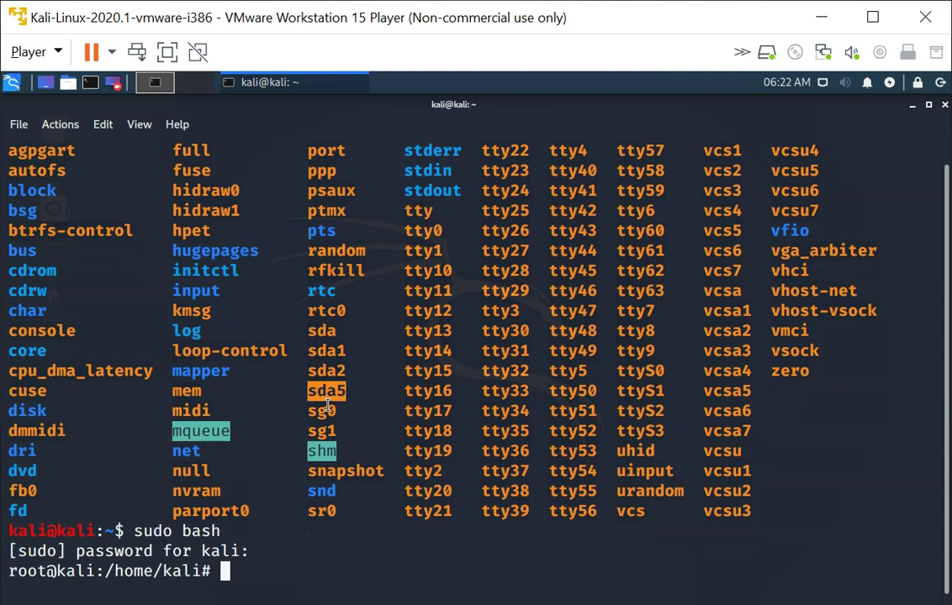
- Run fdisk -l and highlight /dev/sda and its partitions sda1, sda2 and sda5
type("fdisk =")
key("BackSpace")
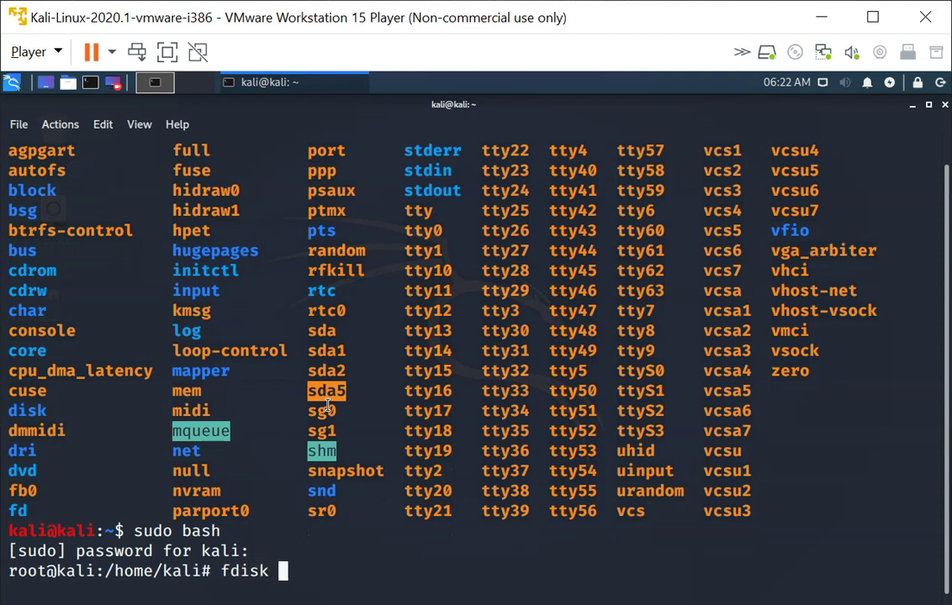
type("-l")
key("Return")
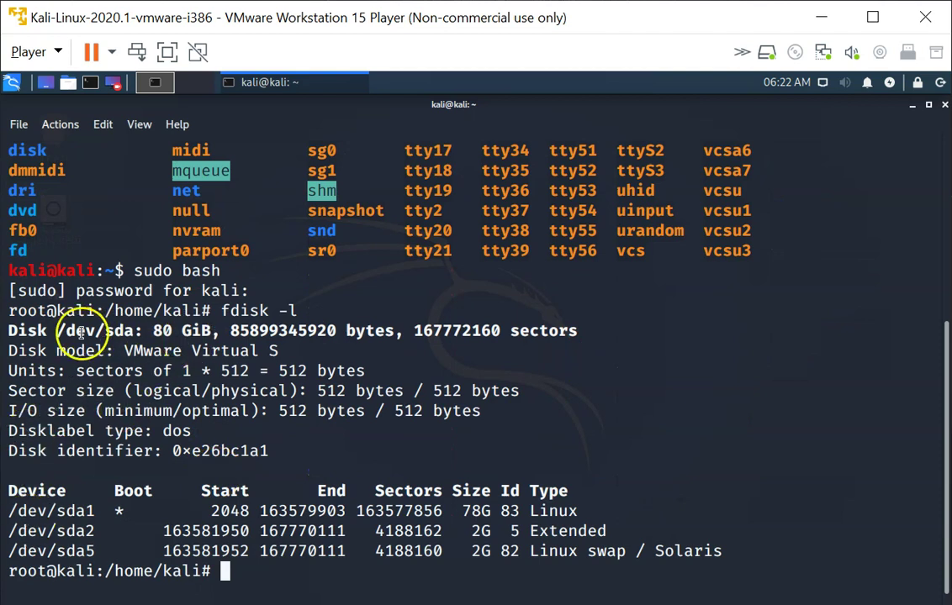
left_click_drag(56, 333, 208, 330)
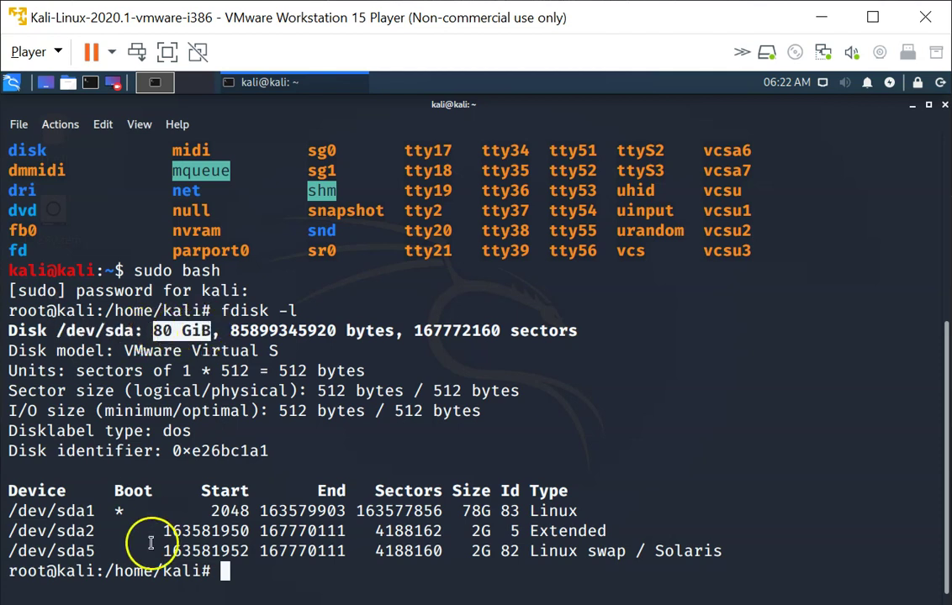
left_click_drag(9, 511, 93, 515)
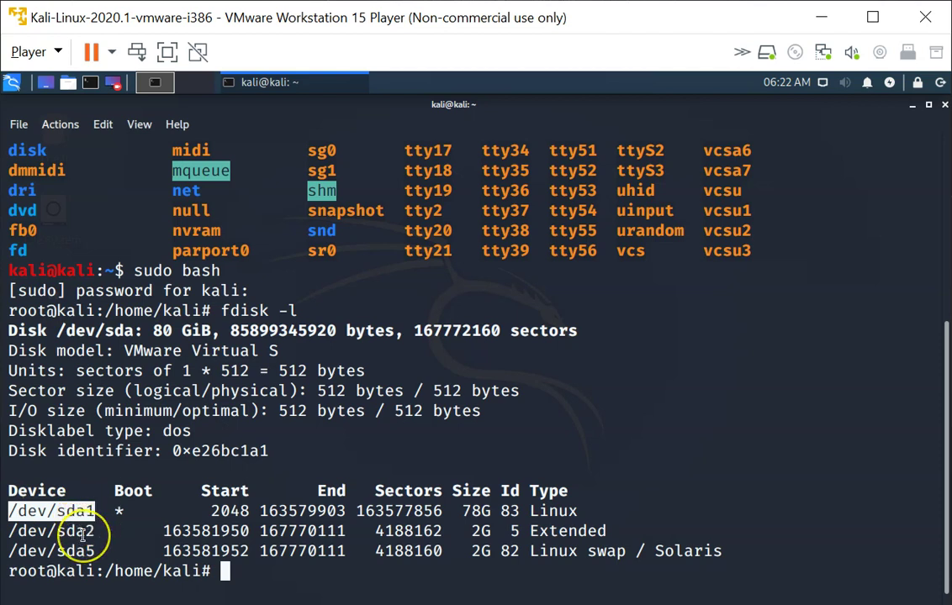
double_click(81, 531)
double_click(84, 548)
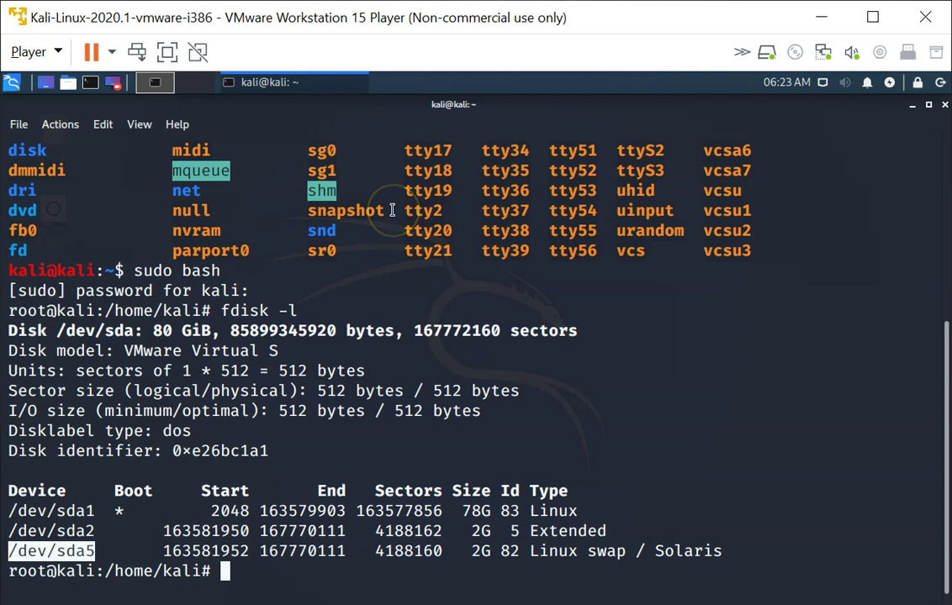
- Match sda, sda1, sda2 and sda5 in the earlier /dev listing
scroll(392, 210, "up", 3)
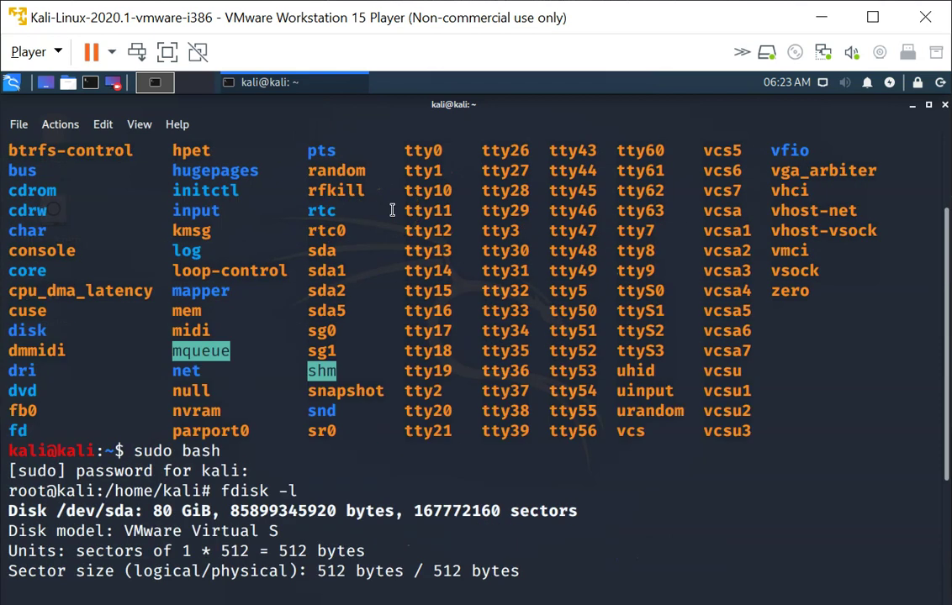
double_click(332, 271)
double_click(330, 252)
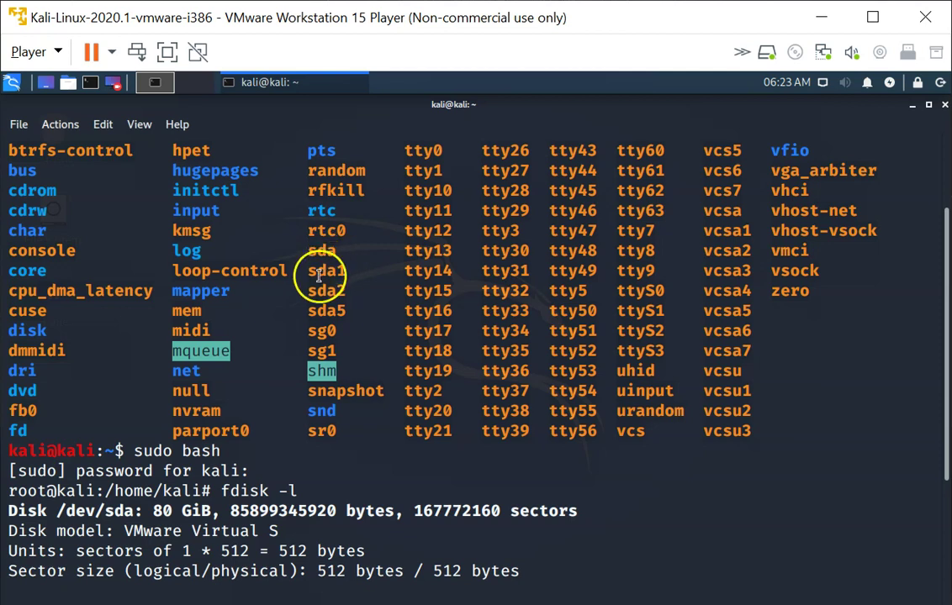
double_click(320, 290)
double_click(324, 310)
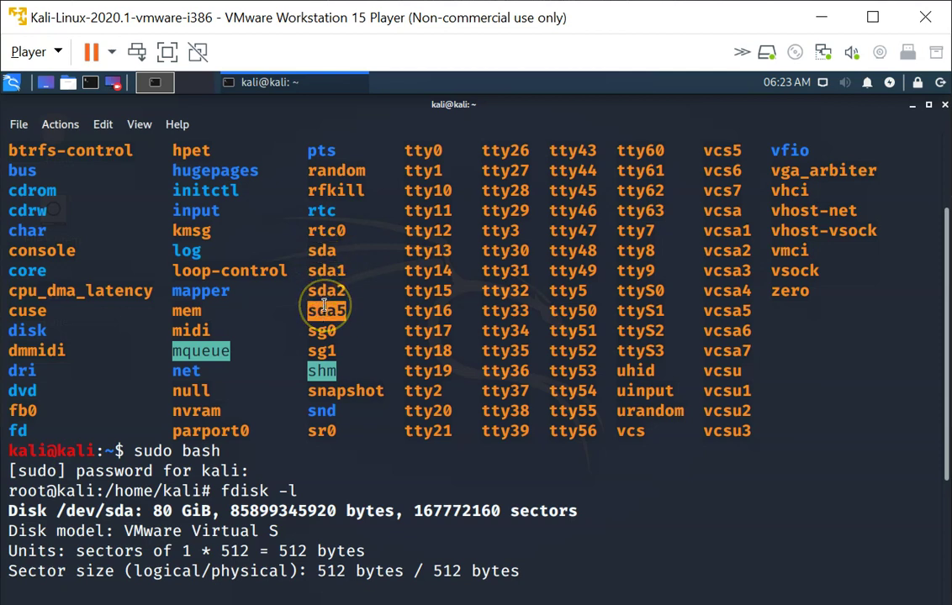
scroll(324, 307, "down", 2)
scroll(324, 306, "down", 1)
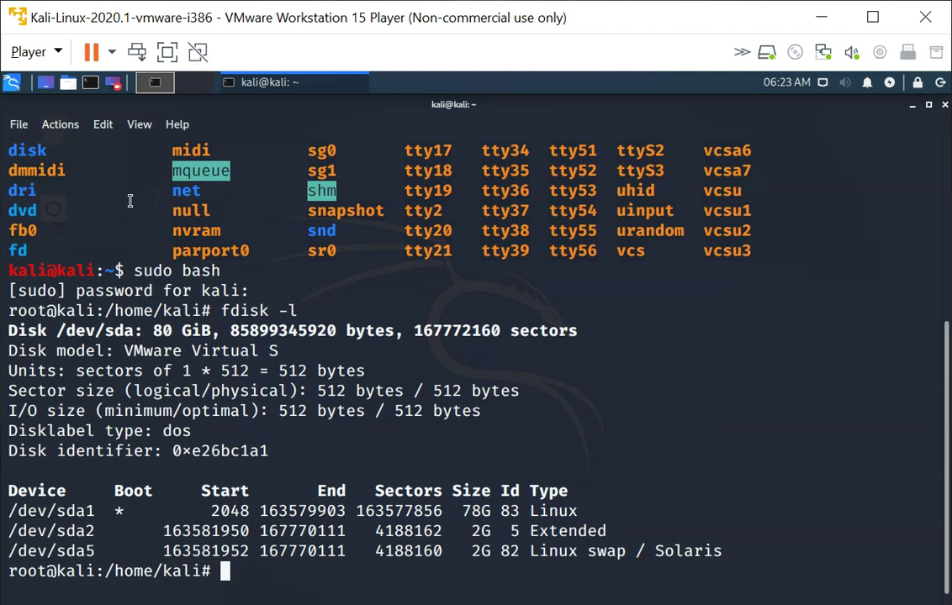
- Open the Kali virtual machine's hardware settings from the Player menu
left_click(57, 53)
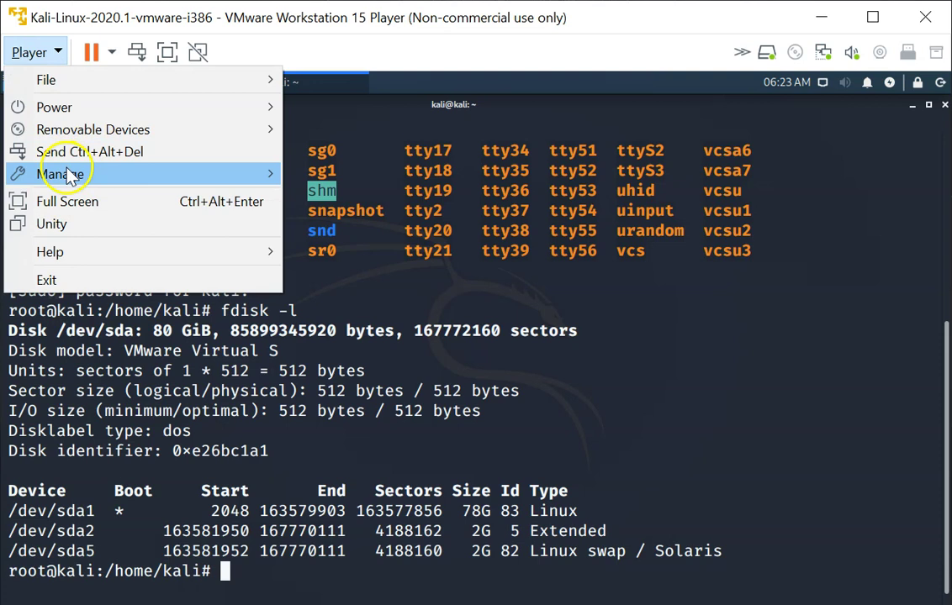
mouse_move(77, 176)
left_click(341, 225)
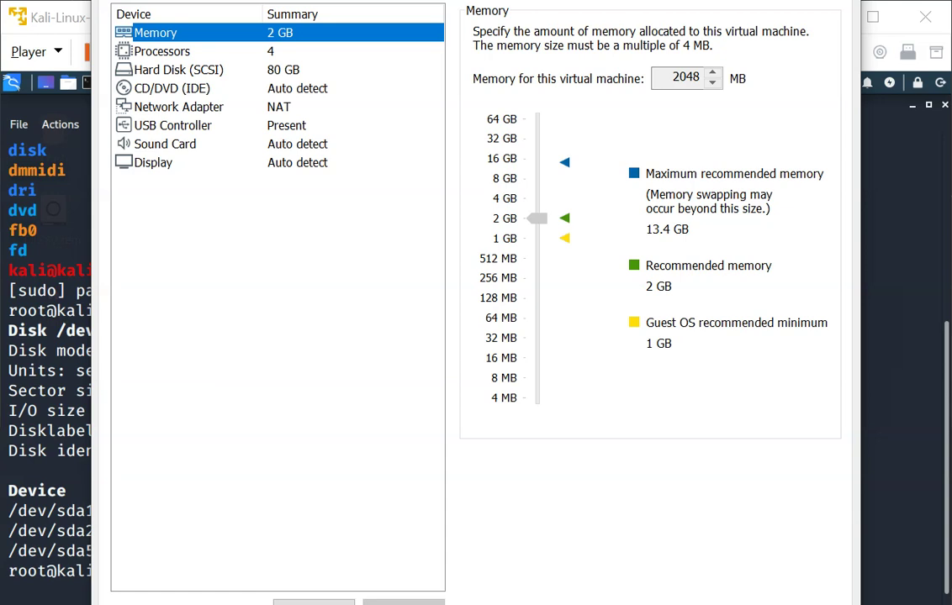
- Add a new 5 GB SCSI virtual hard disk and close the settings with OK
left_click(319, 569)
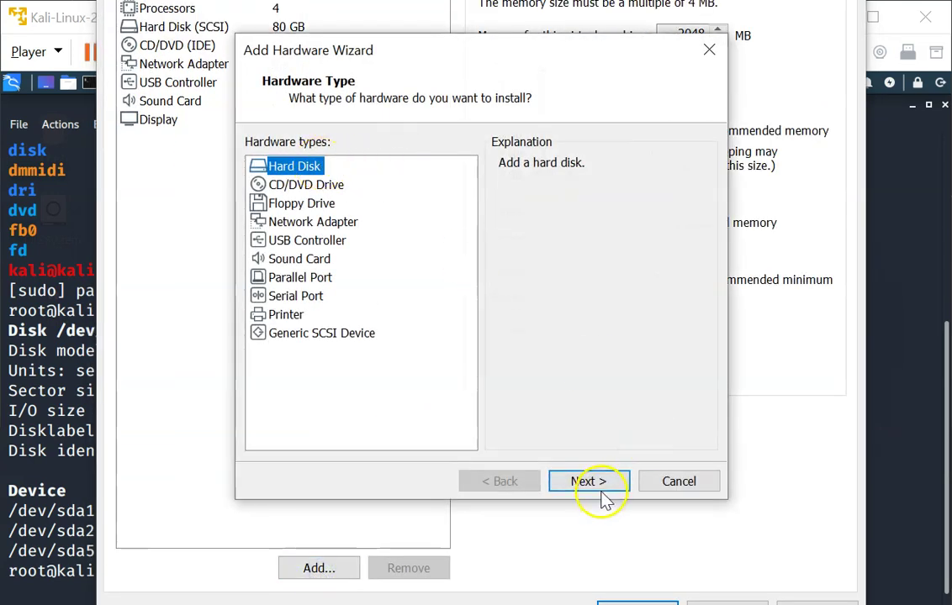
left_click(605, 484)
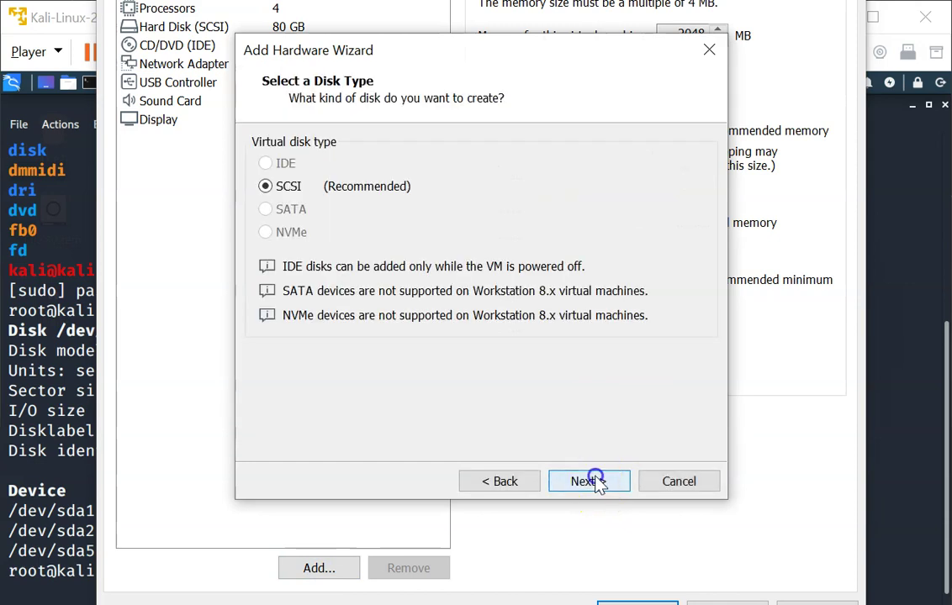
left_click(596, 482)
left_click(601, 485)
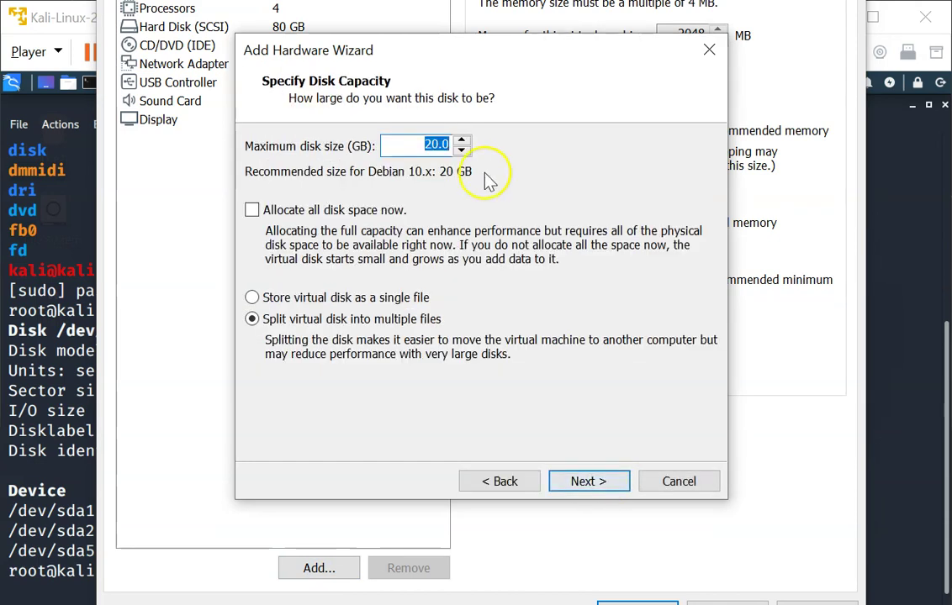
type("5")
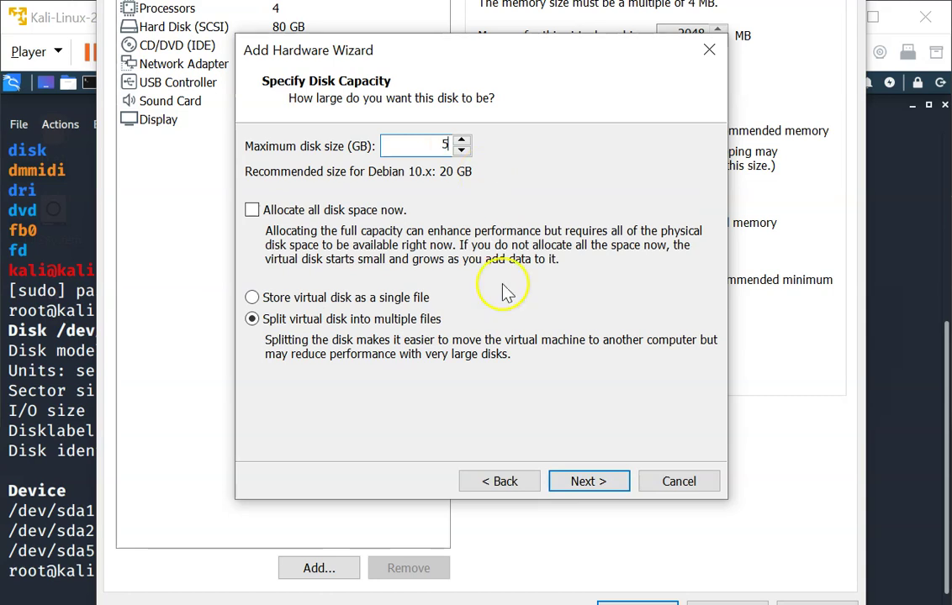
left_click(579, 481)
left_click(580, 486)
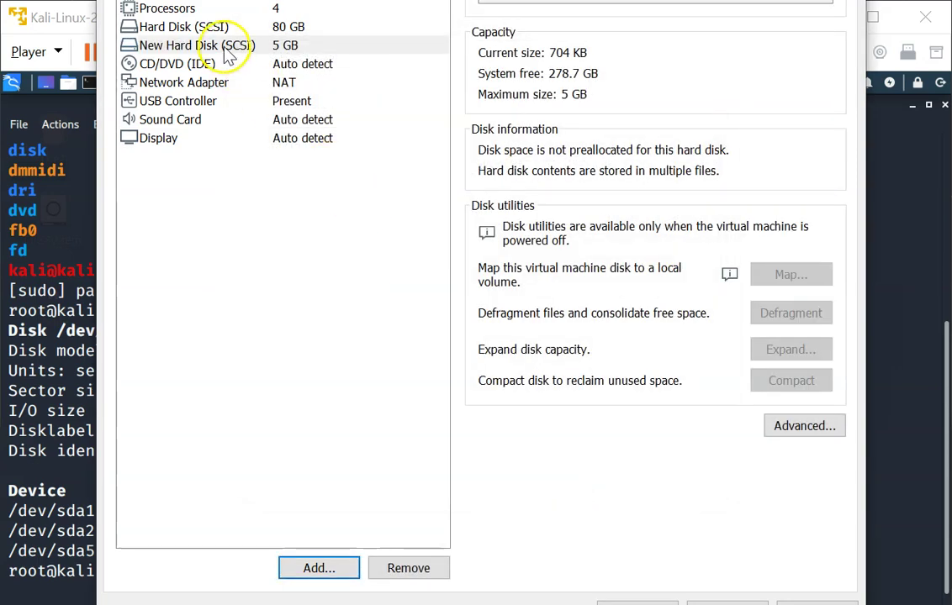
left_click(224, 49)
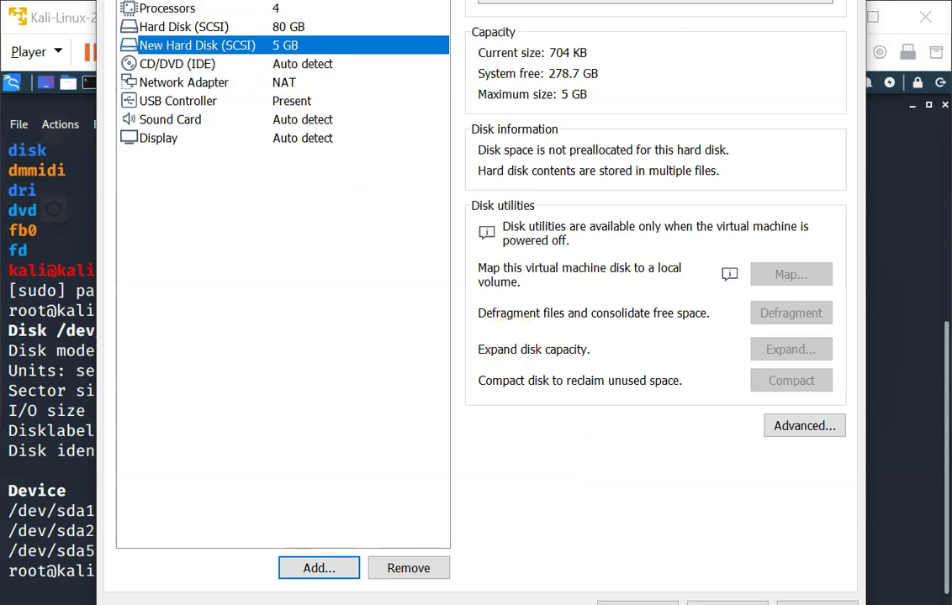
left_click(638, 603)
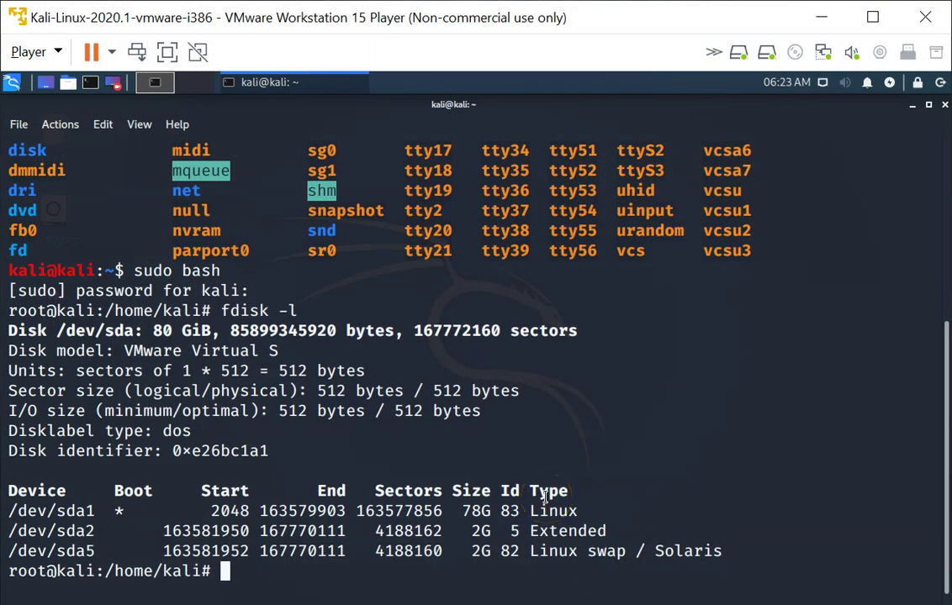
- Run ls /dev and highlight sda, sda1, sda2 and sda5 in the output
type("ls /de")
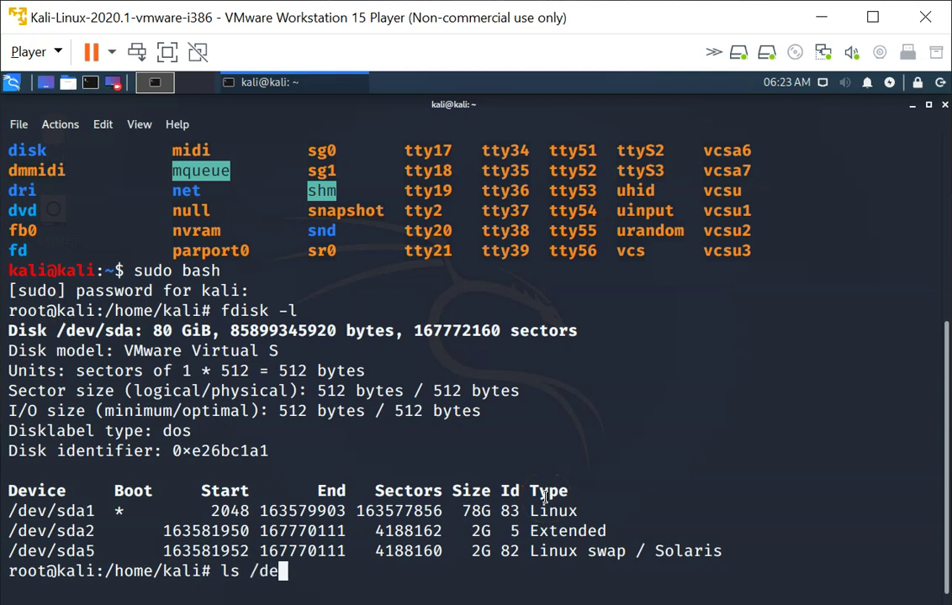
type("v")
key("Return")
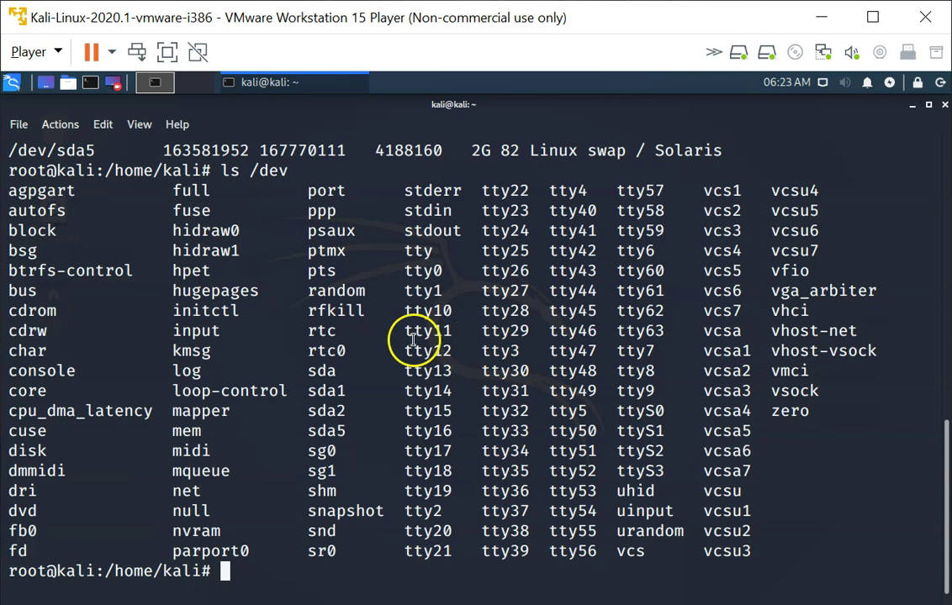
double_click(323, 371)
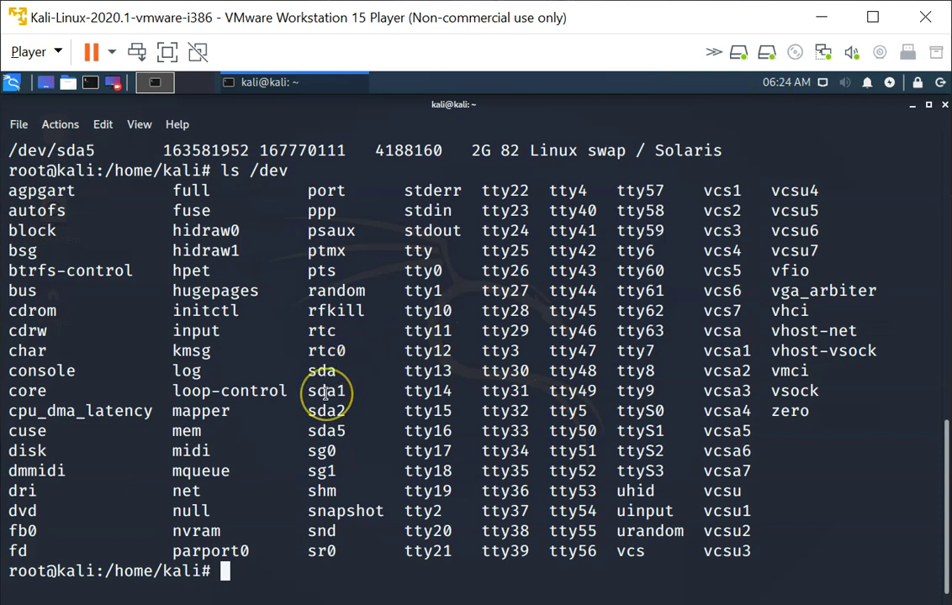
double_click(325, 391)
left_click(325, 411)
double_click(325, 411)
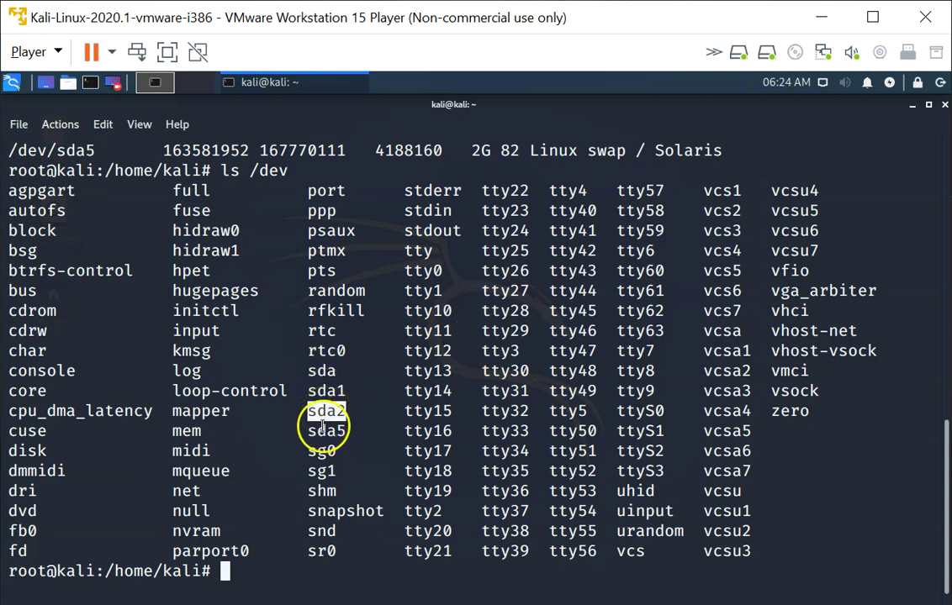
double_click(328, 431)
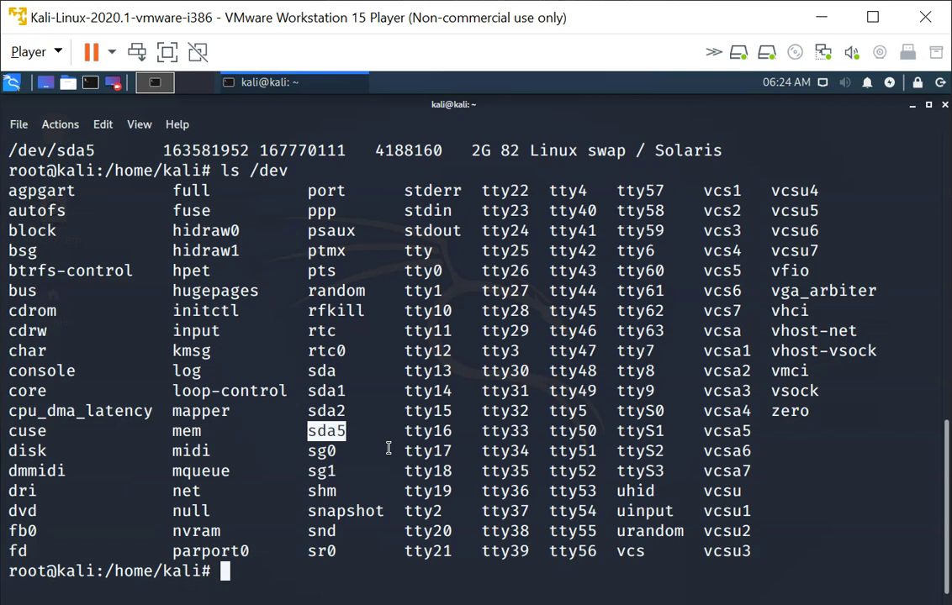
- Restart the VM with systemctl reboot
type("systemcl")
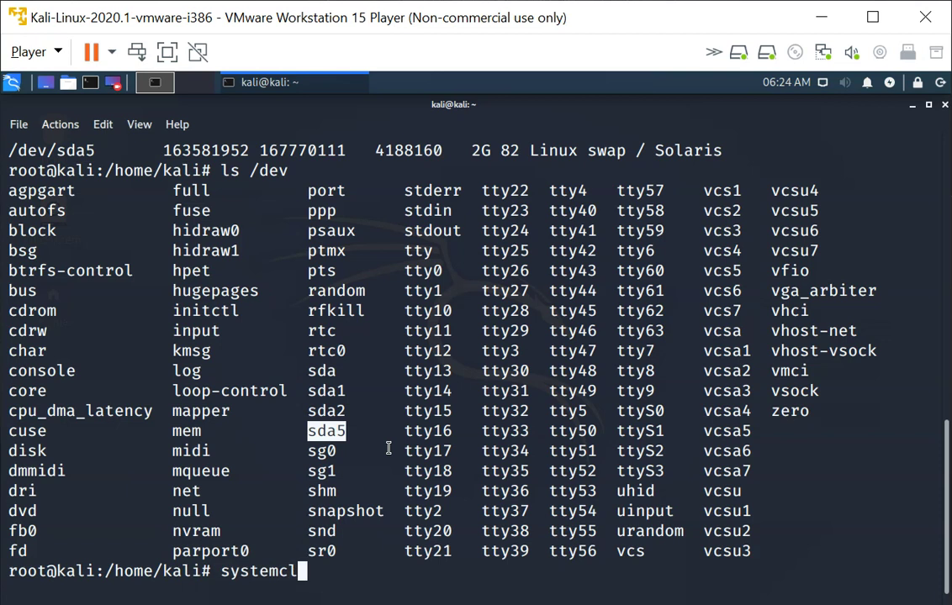
key("BackSpace")
type("tl reboot")
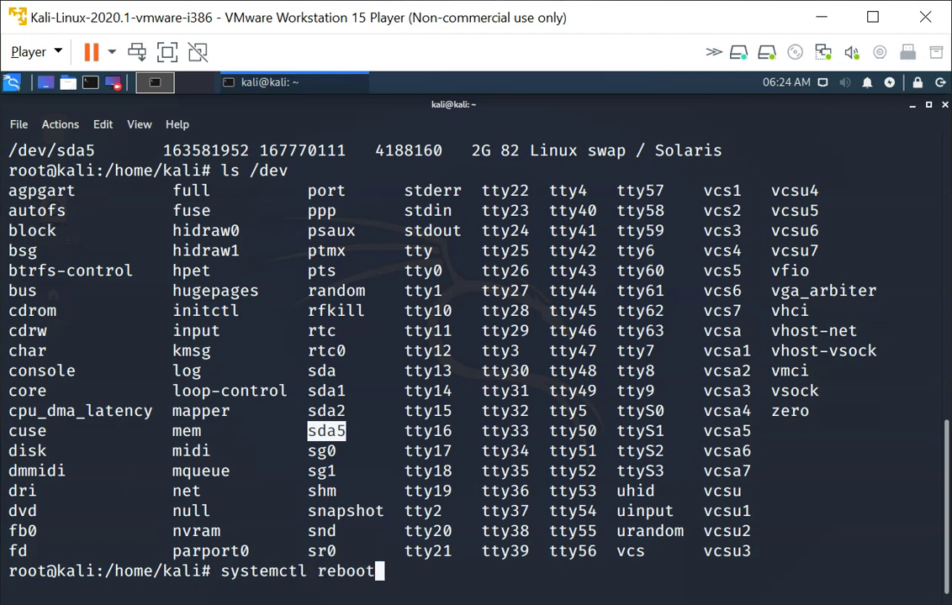
key("Return")
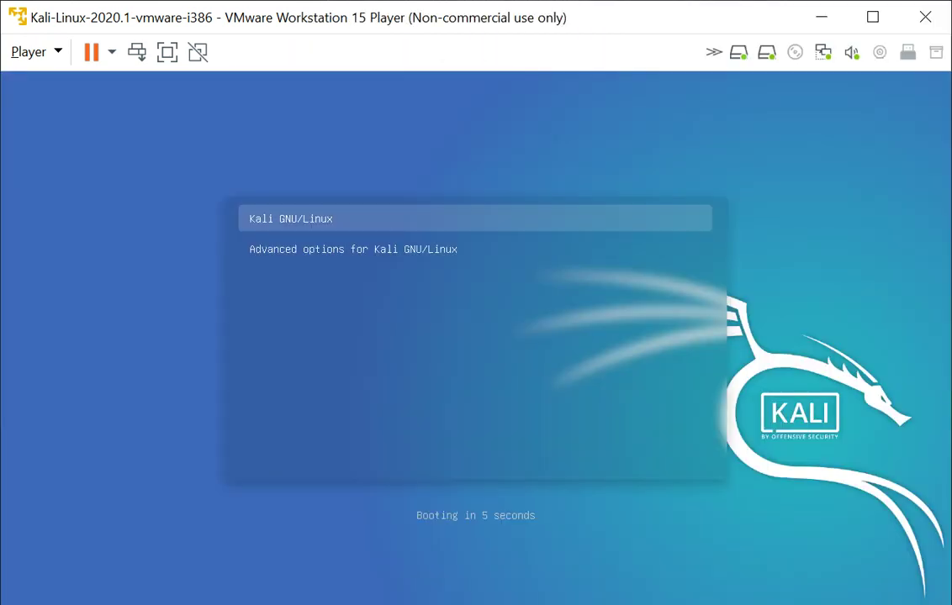
- Boot the default Kali GRUB entry and log in with the user's username and password
key("Return")
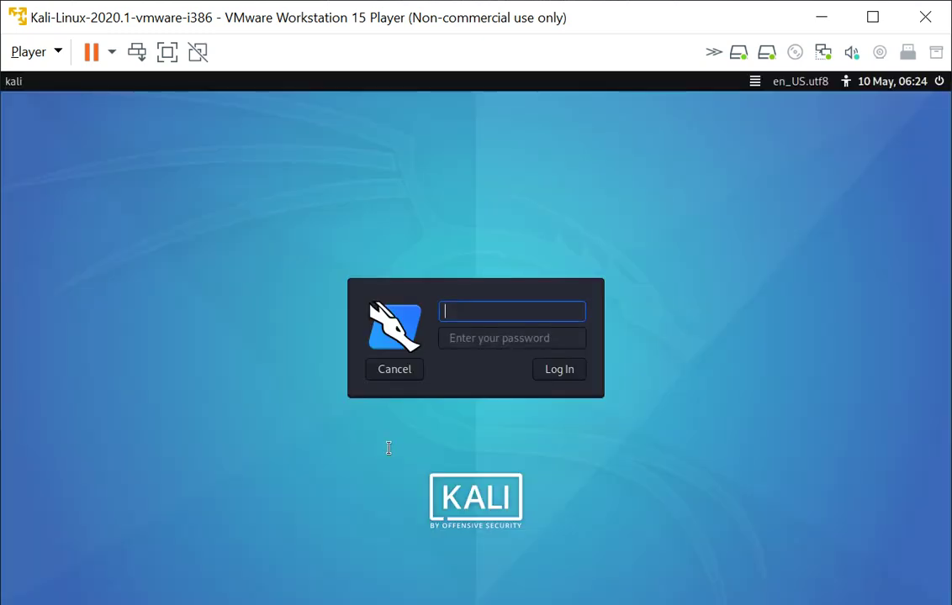
type("kali")
key("Tab")
type("kali")
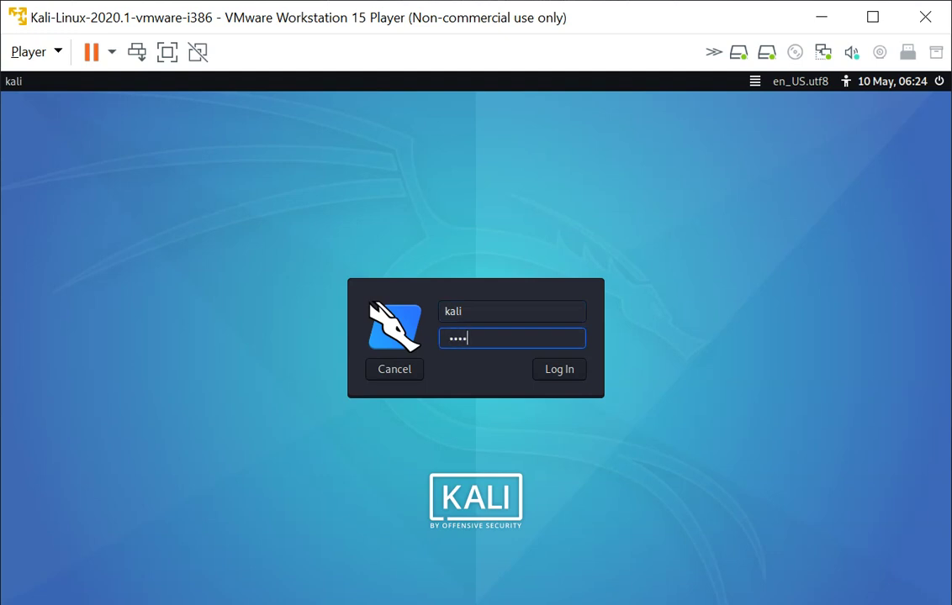
key("Return")
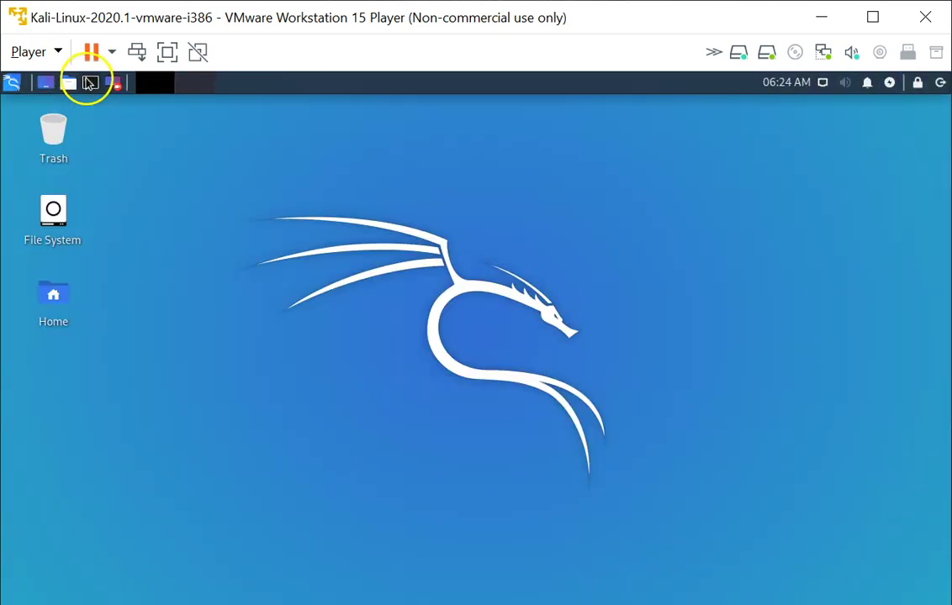
- Open a new terminal and run ls /dev
left_click(90, 83)
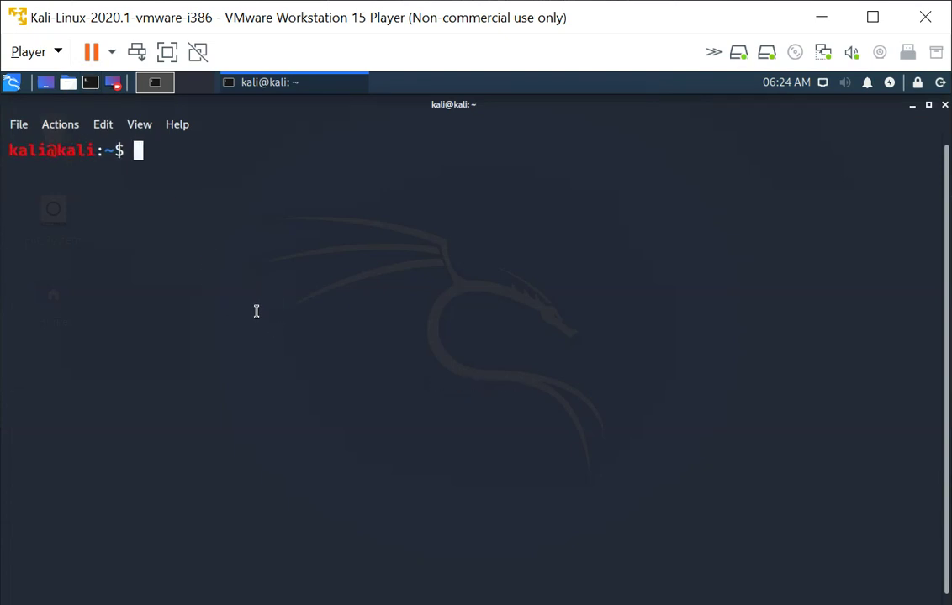
type("ls /de")
key("Tab")
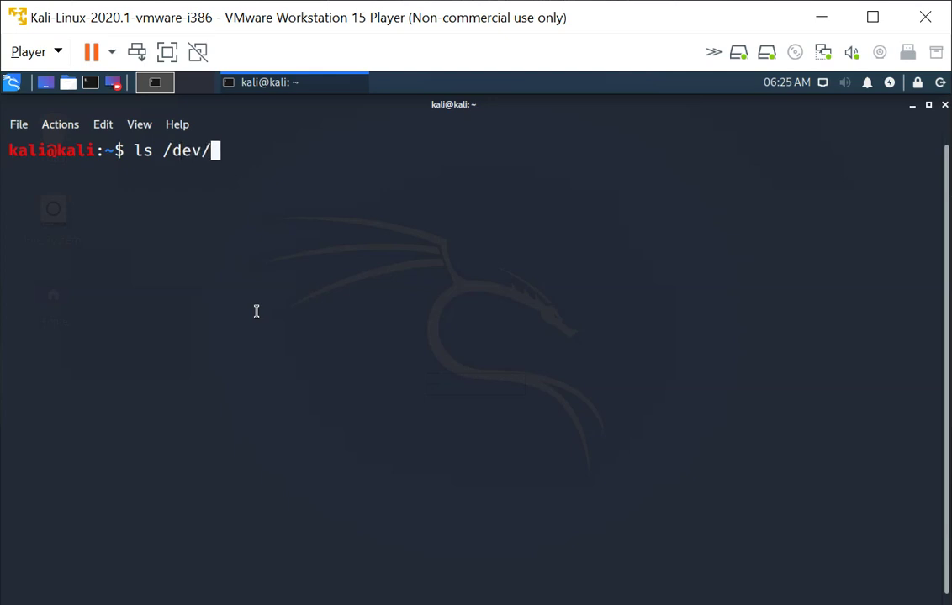
key("BackSpace")
key("Return")
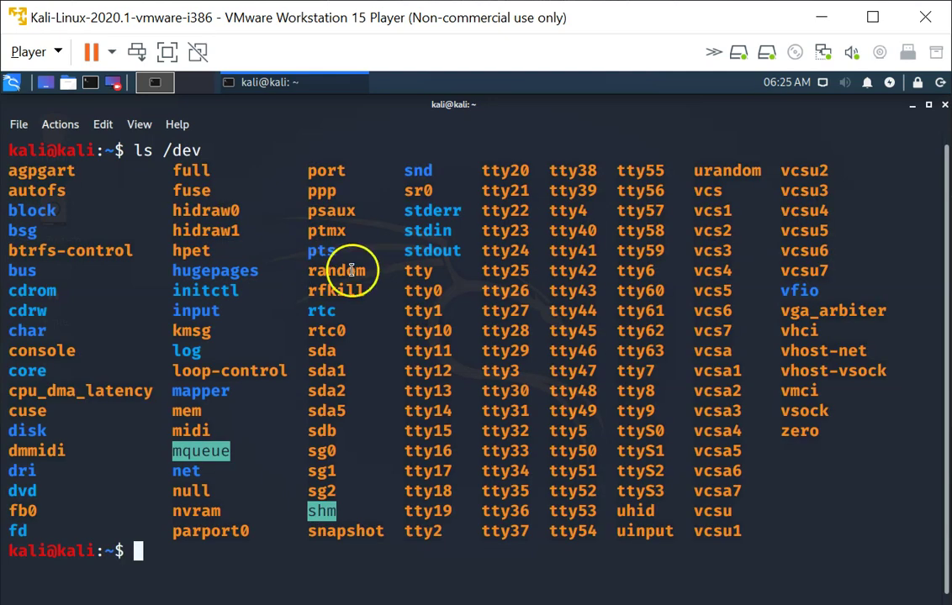
- Highlight sda, sda1 and the newly added sdb device in the listing
double_click(324, 351)
double_click(327, 371)
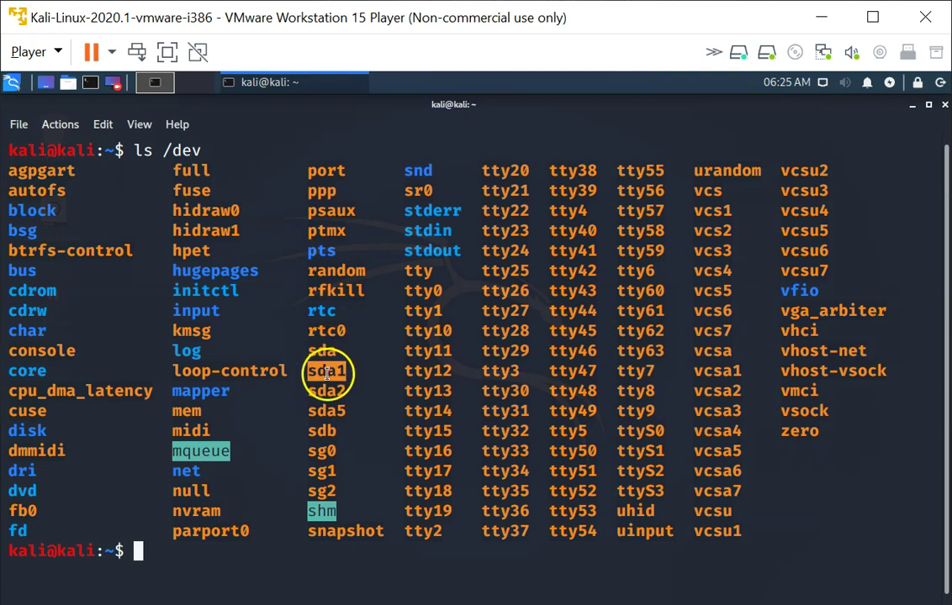
mouse_move(334, 430)
left_mouse_down()
mouse_move(404, 430)
mouse_move(320, 431)
left_mouse_up()
double_click(321, 430)
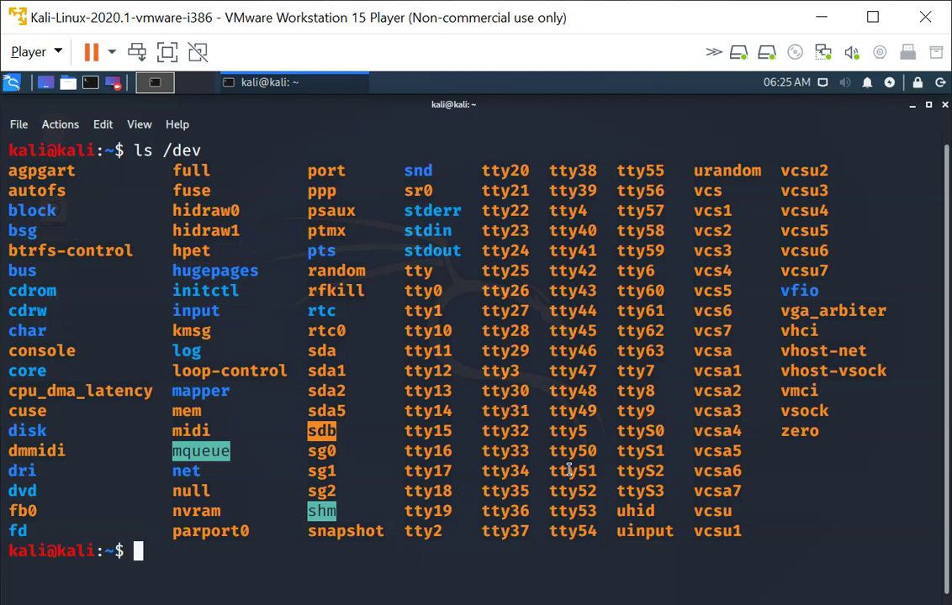
- Start a root shell with sudo bash and the sudo password
type("sudo bash")
key("Return")
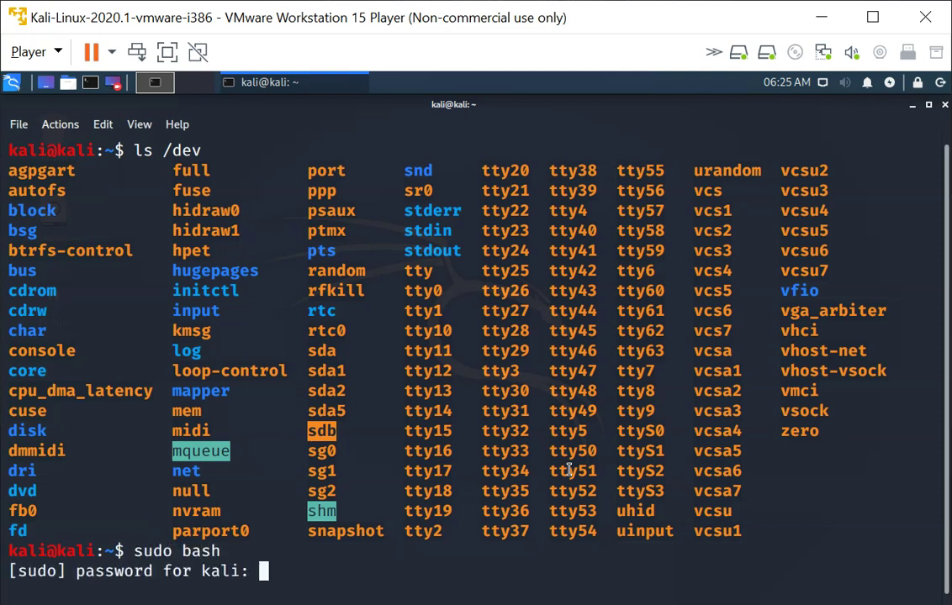
type("kali")
key("Return")
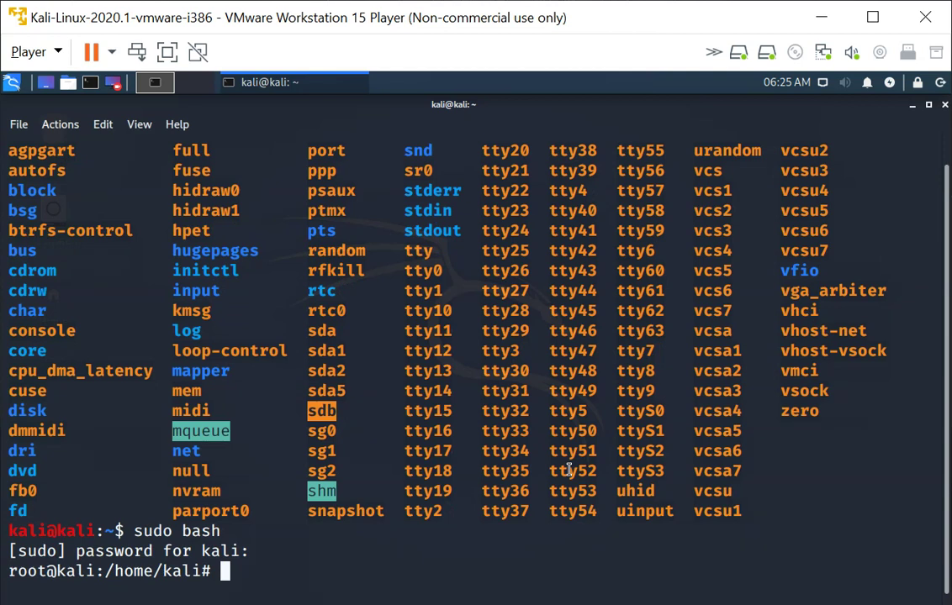
- Run fdisk -l, copy the new 5 GiB /dev/sdb name, and type fdisk
type("fdisk -l")
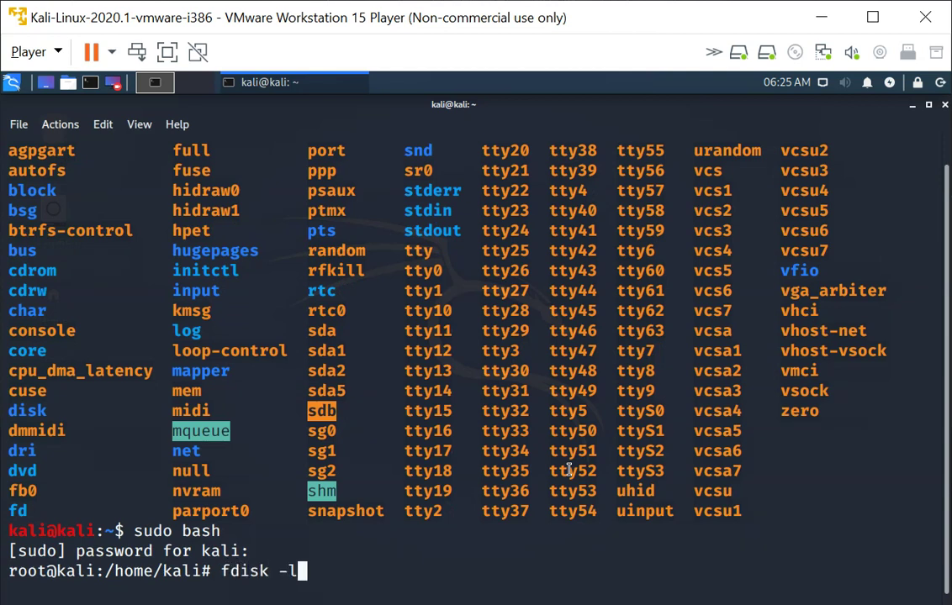
key("Return")
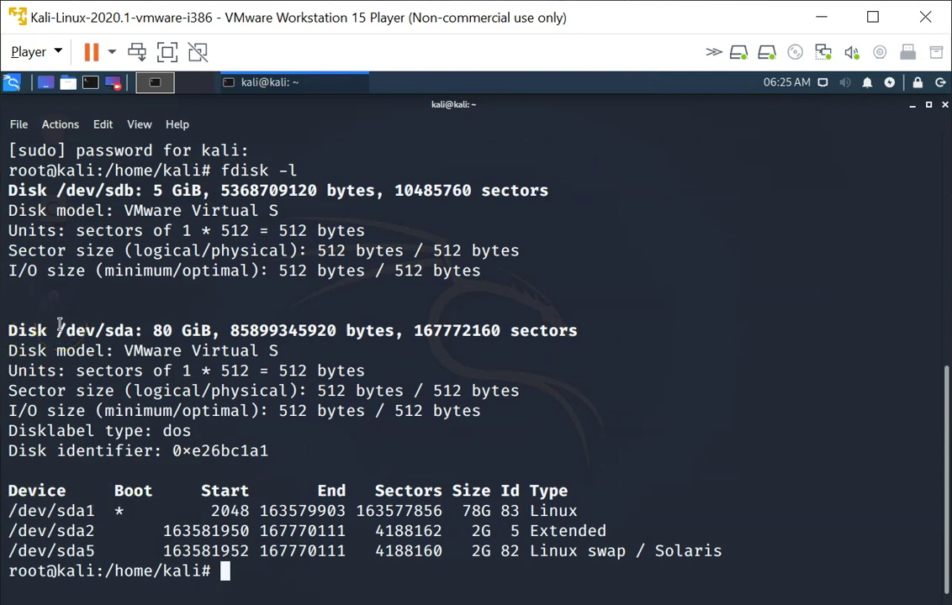
left_click_drag(57, 328, 137, 330)
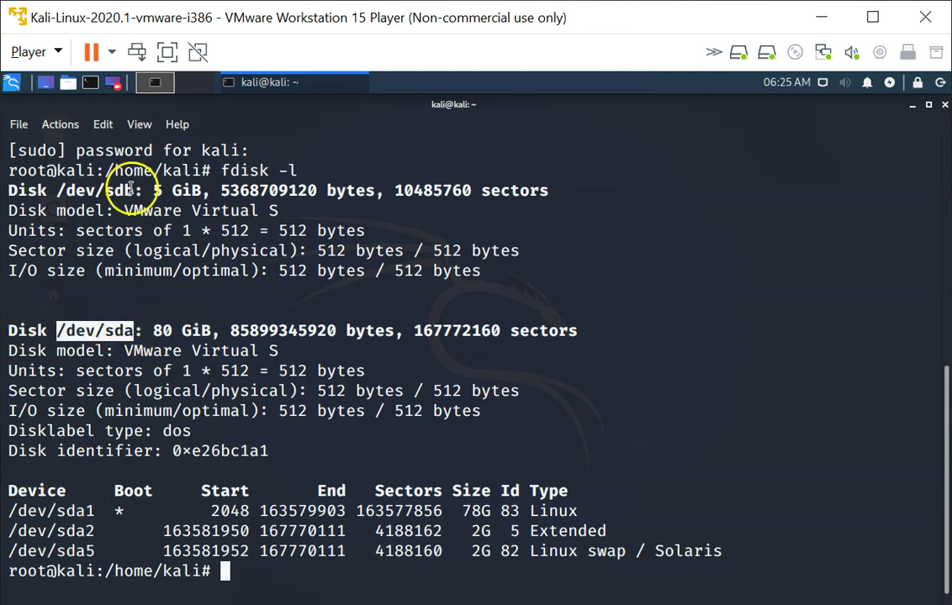
left_click_drag(59, 190, 128, 192)
key("ctrl+c")
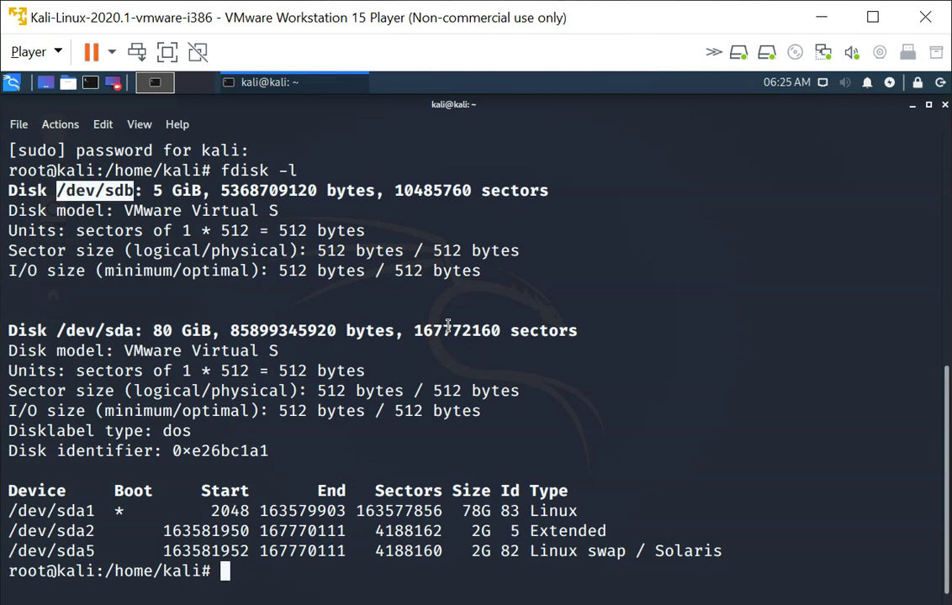
type("fdisk")
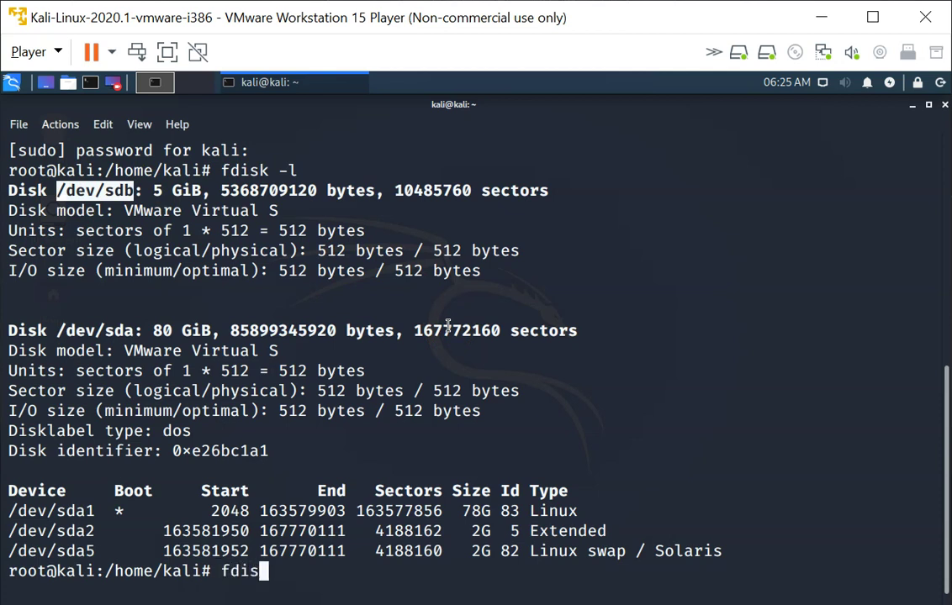
- Run fdisk /dev/sdb and show its m help menu, noting the n add-partition command
middle_click(448, 326)
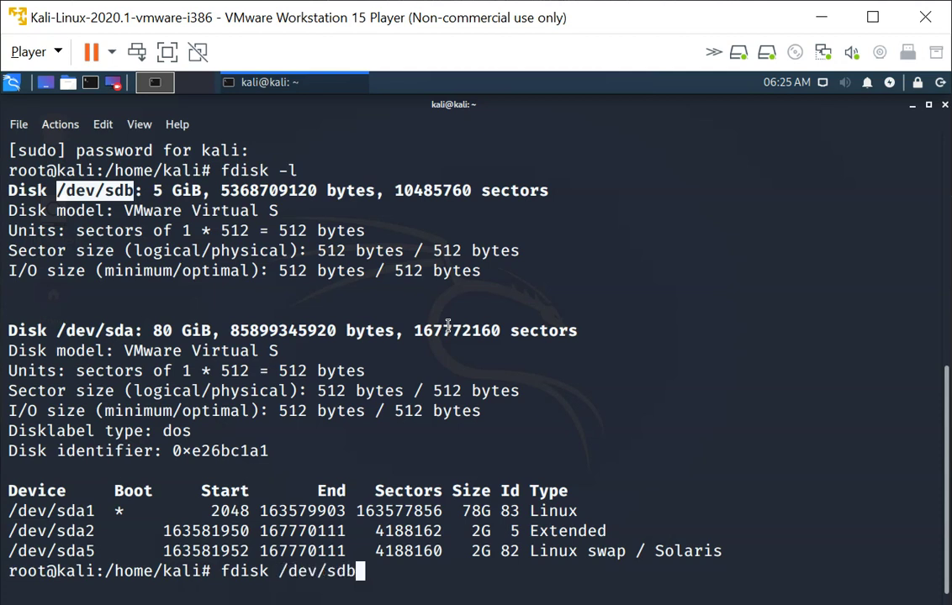
key("Return")
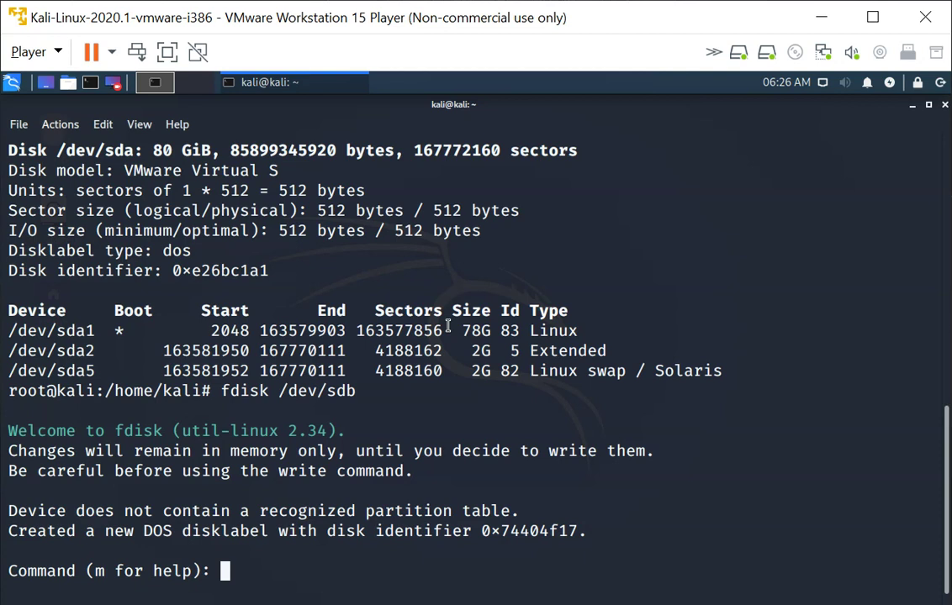
type("m")
key("Return")
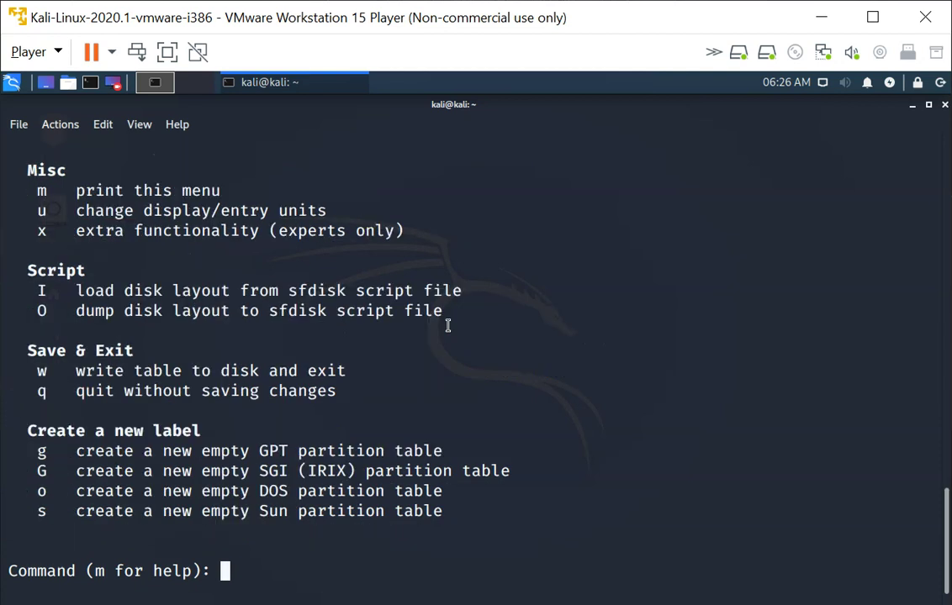
scroll(533, 184, "up", 5)
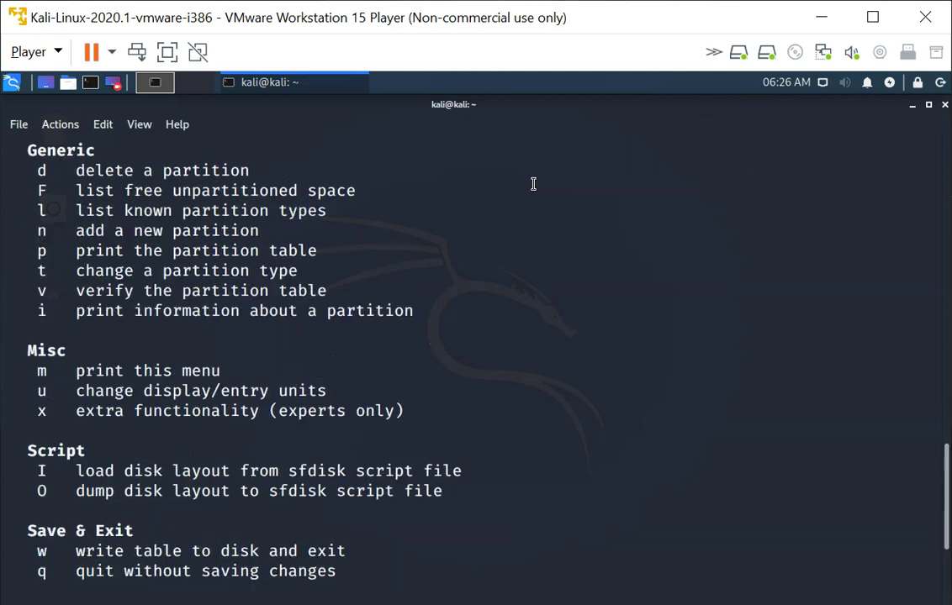
scroll(533, 184, "up", 2)
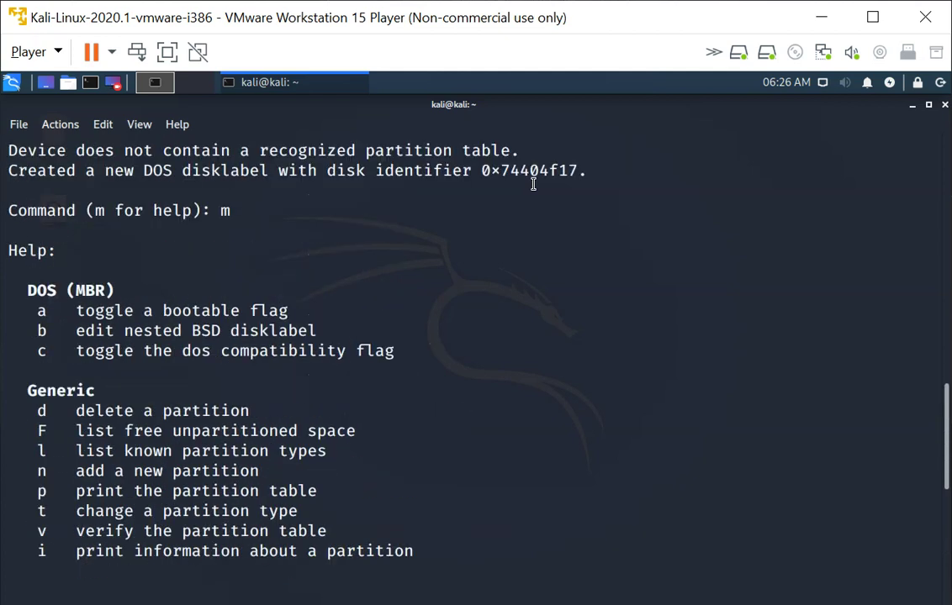
scroll(533, 184, "up", 1)
scroll(533, 184, "up", 3)
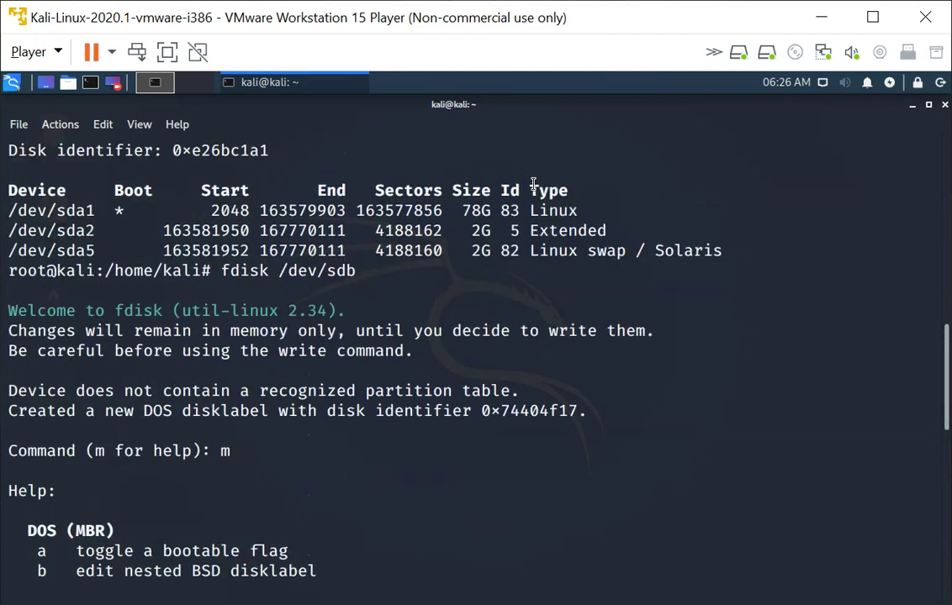
scroll(533, 185, "down", 7)
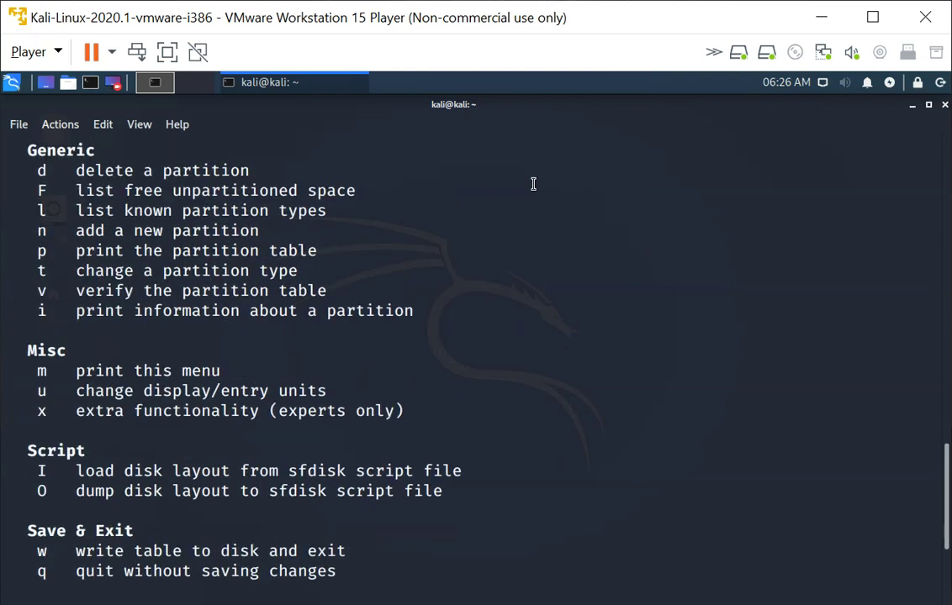
triple_click(238, 238)
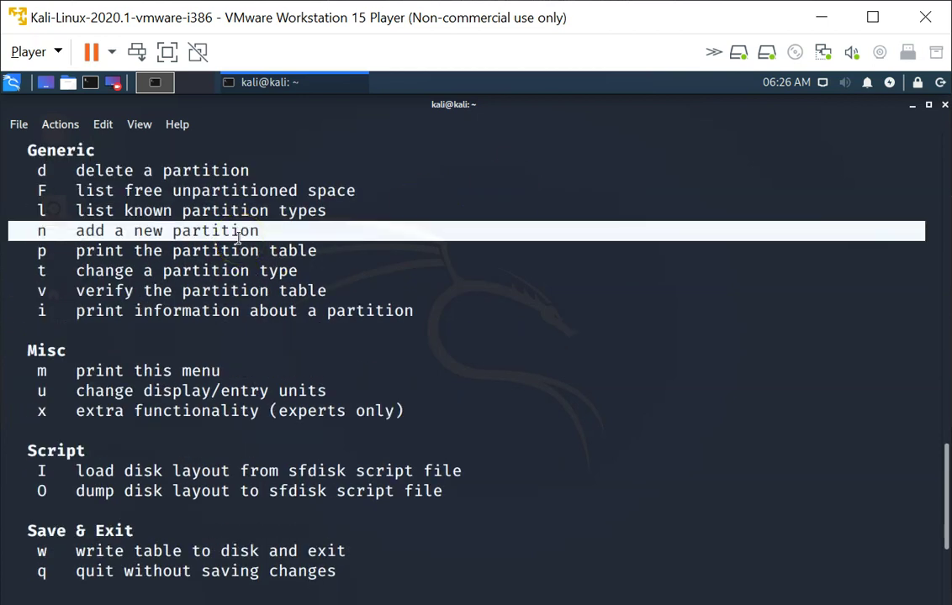
- Create primary partition 1 on /dev/sdb from sector 2048 to the disk's end
key("Return")
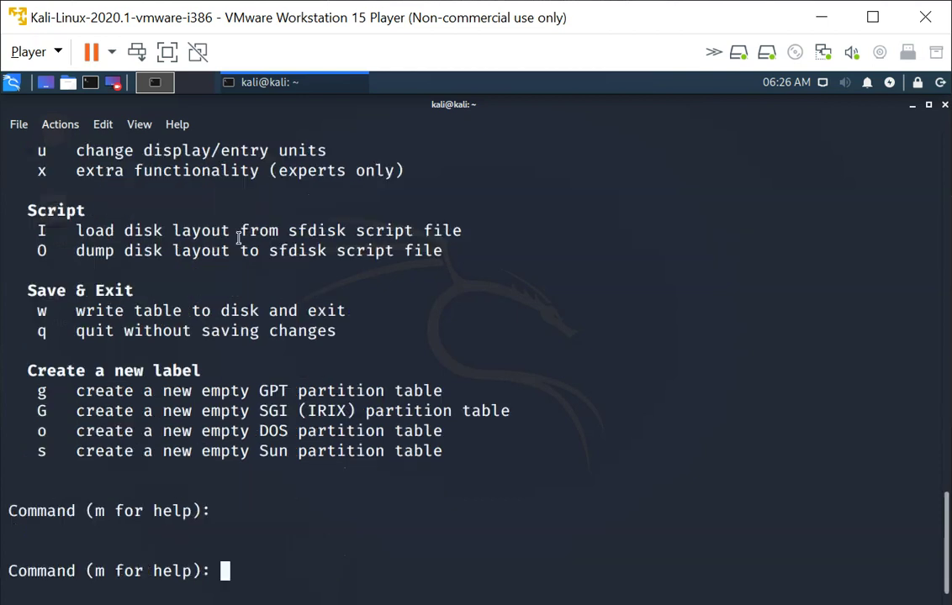
type("n")
key("Return")
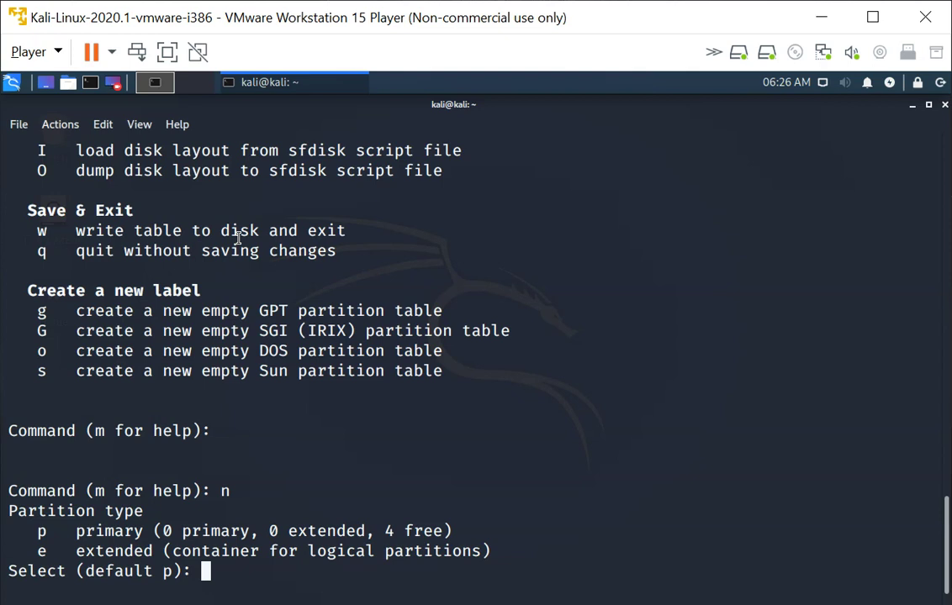
type("p")
key("Return")
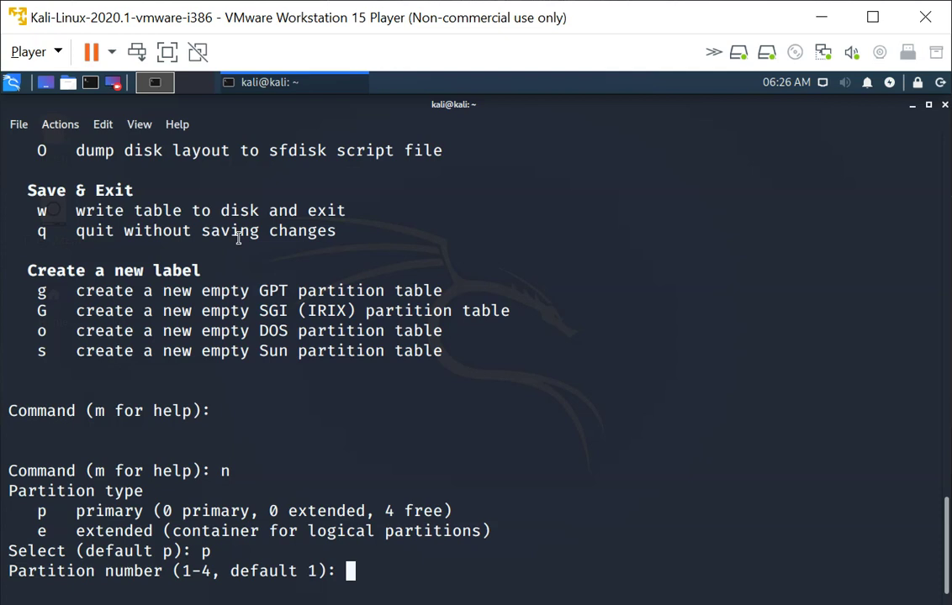
key("Return")
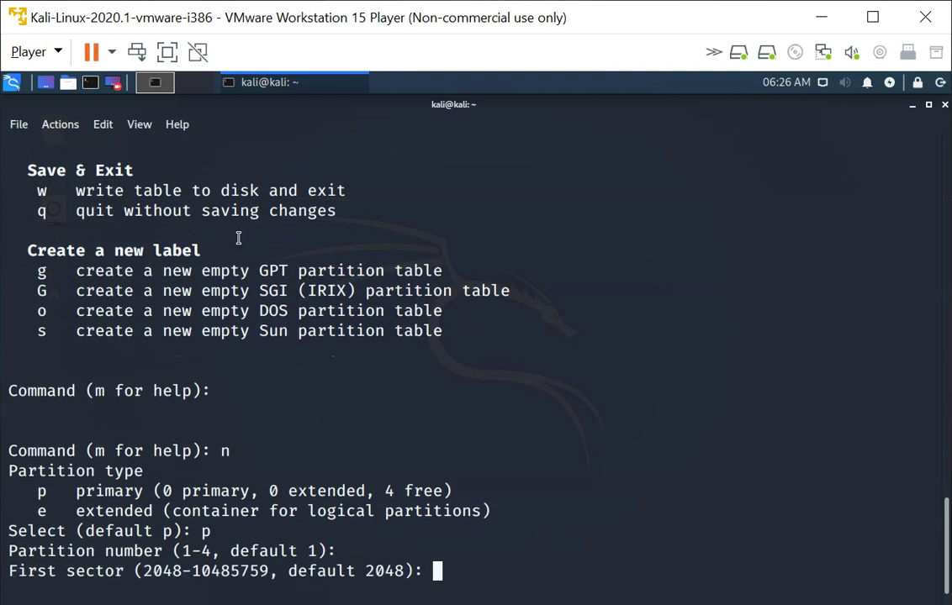
key("Return")
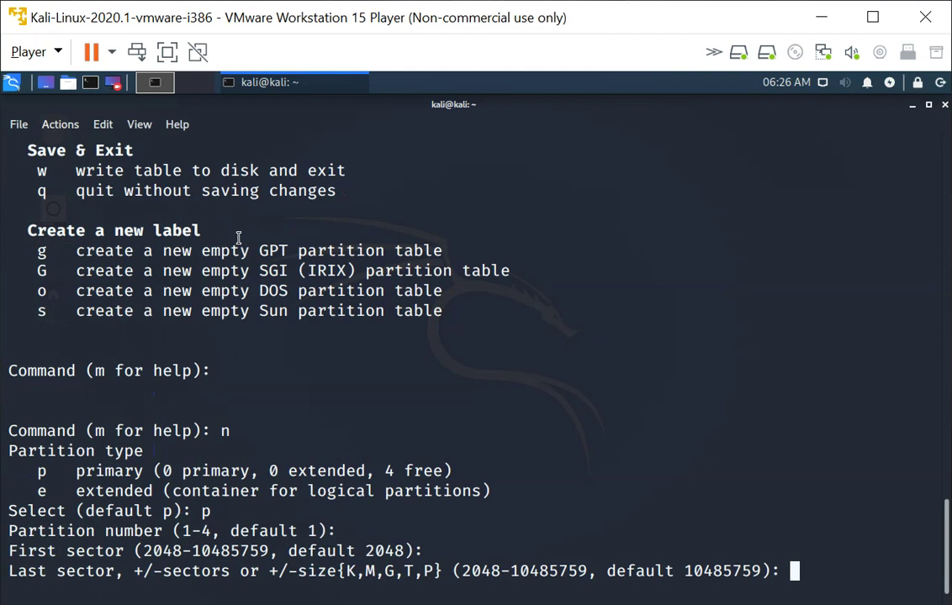
key("Return")
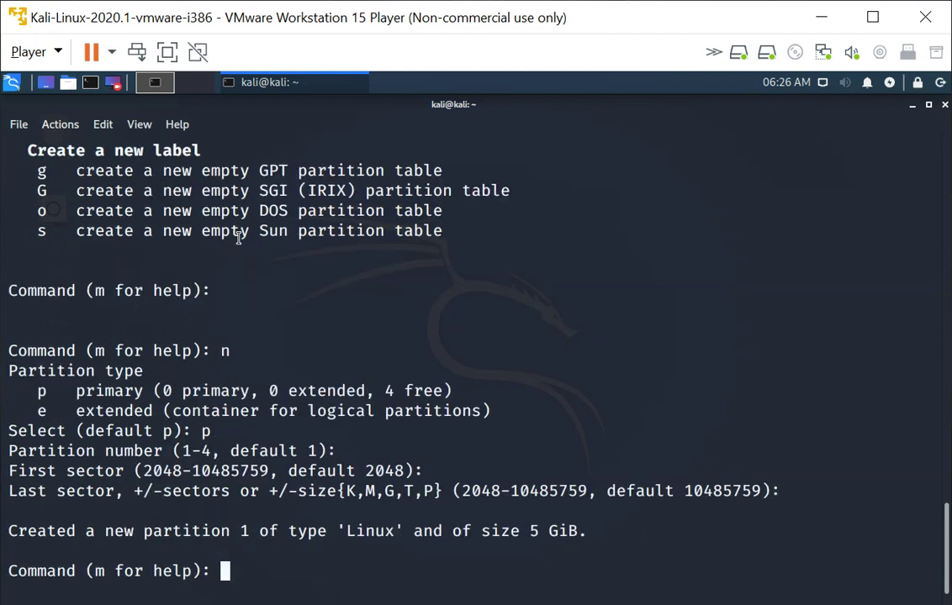
- Print the table to check /dev/sdb1, then write it to disk with w
type("p")
key("Return")
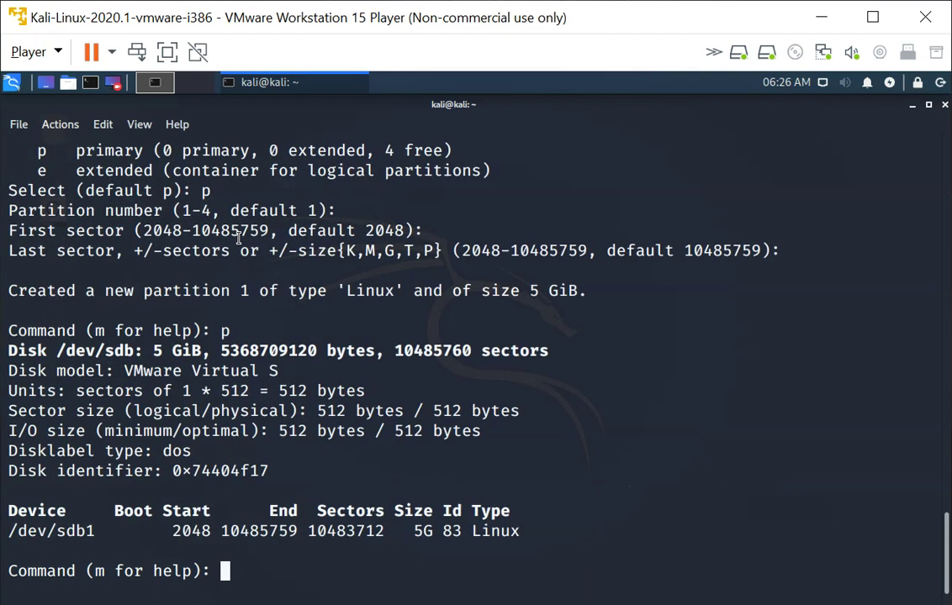
triple_click(53, 533)
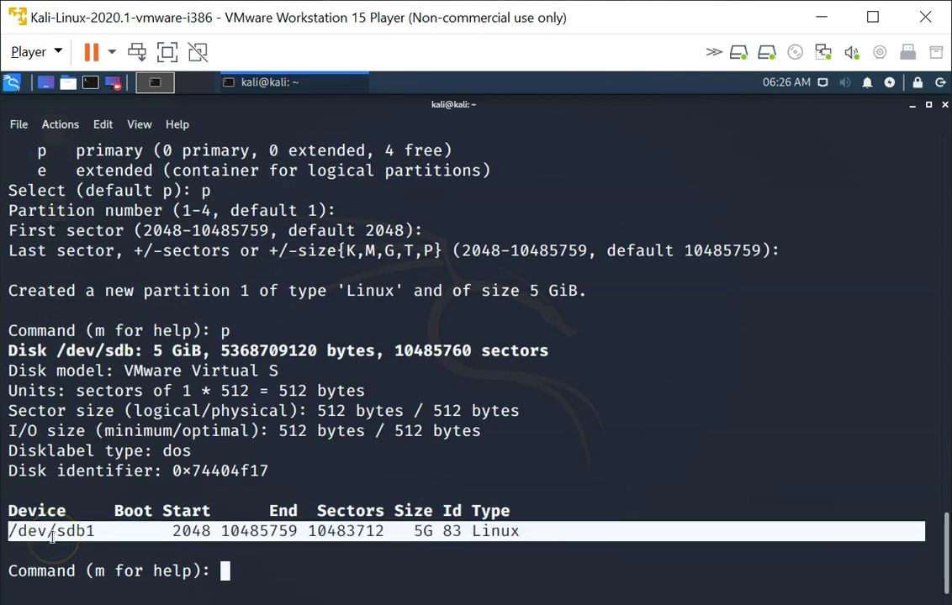
left_click(371, 493)
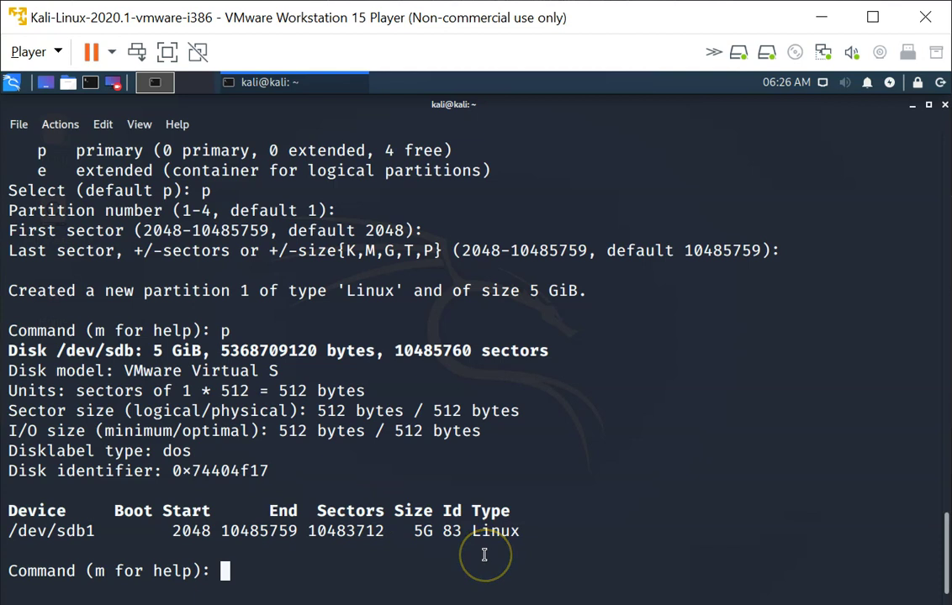
type("w")
key("Return")
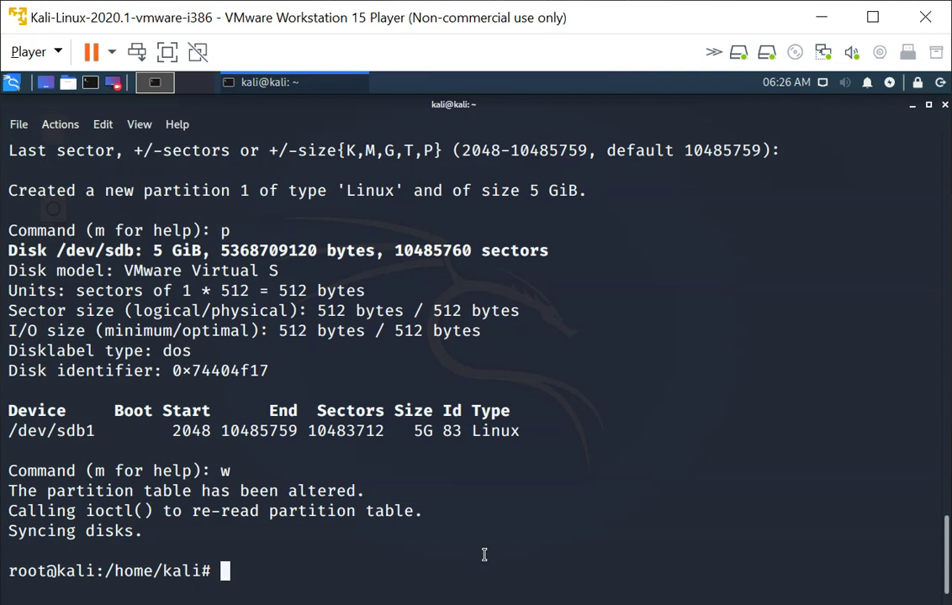
- Run fdisk -l and point out the /dev/sda partitions and the new 5G Linux /dev/sdb1
type("fidk")
key("BackSpace")
key("BackSpace")
key("BackSpace")
key("BackSpace")
key("BackSpace")
type("fdisk -l")
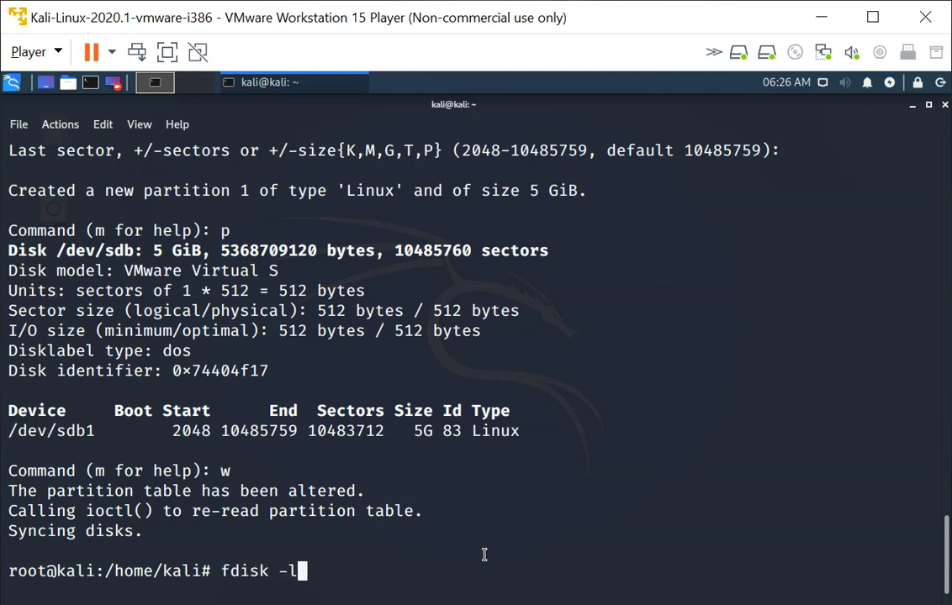
key("Return")
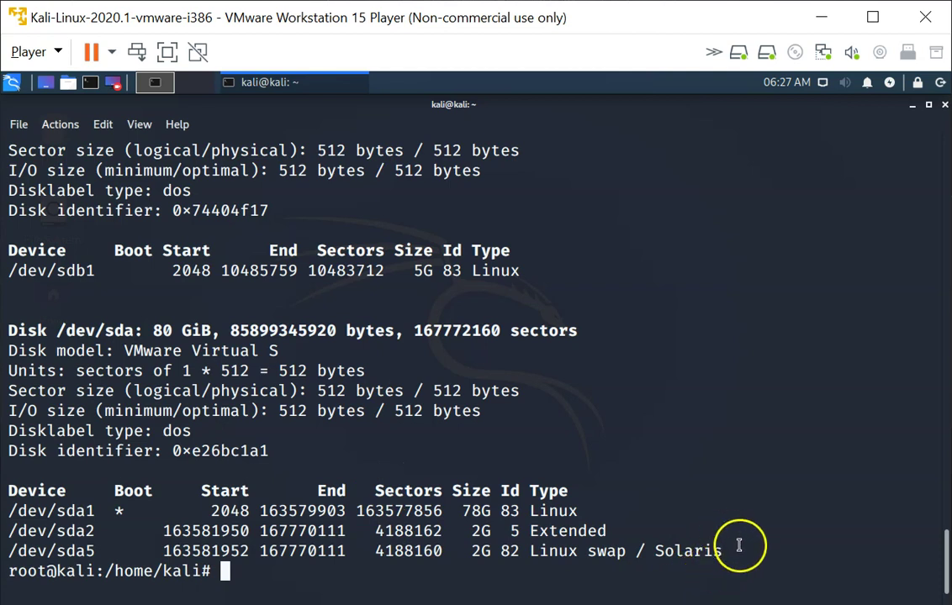
left_click_drag(740, 550, 433, 481)
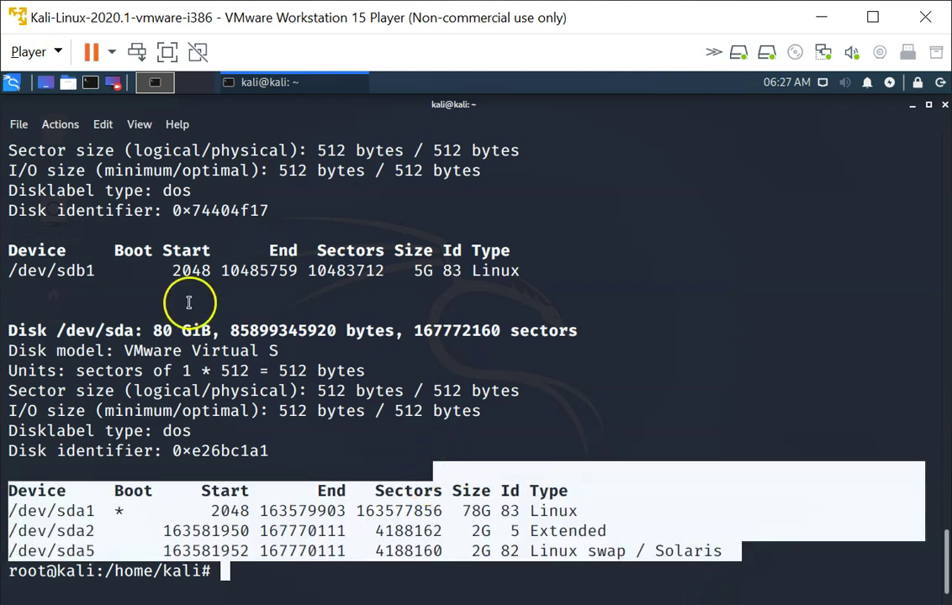
triple_click(121, 267)
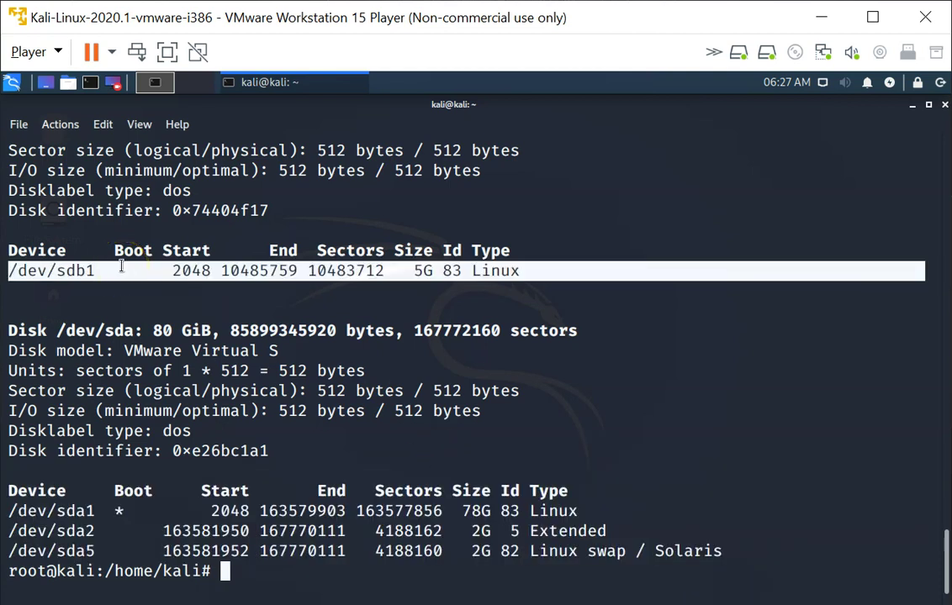